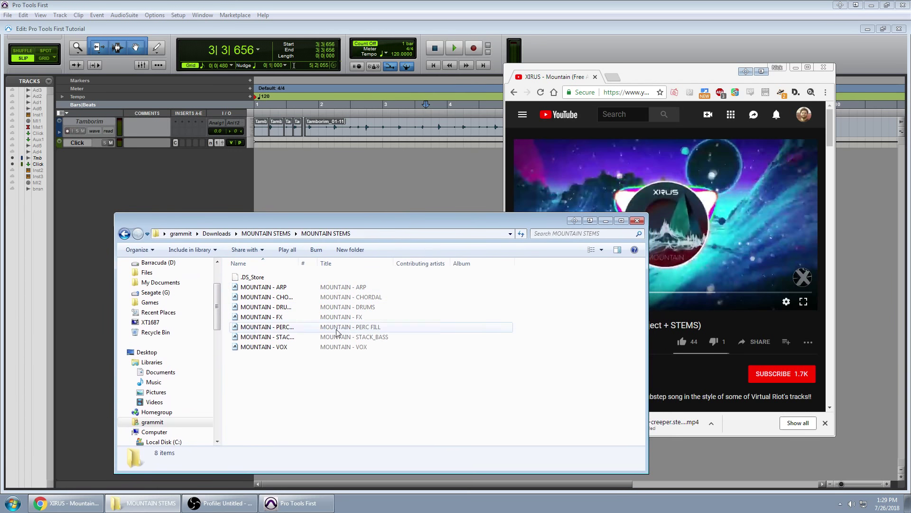
# - Import the seven MOUNTAIN stem files as new audio tracks and align all their clips to the start of bar 1
pyautogui.moveTo(276, 356); pyautogui.dragTo(252, 155)
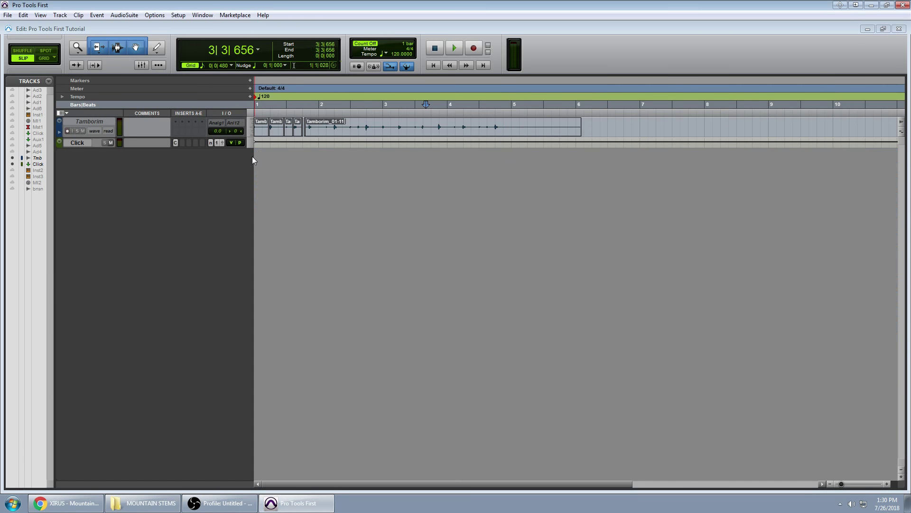
pyautogui.click(145, 502)
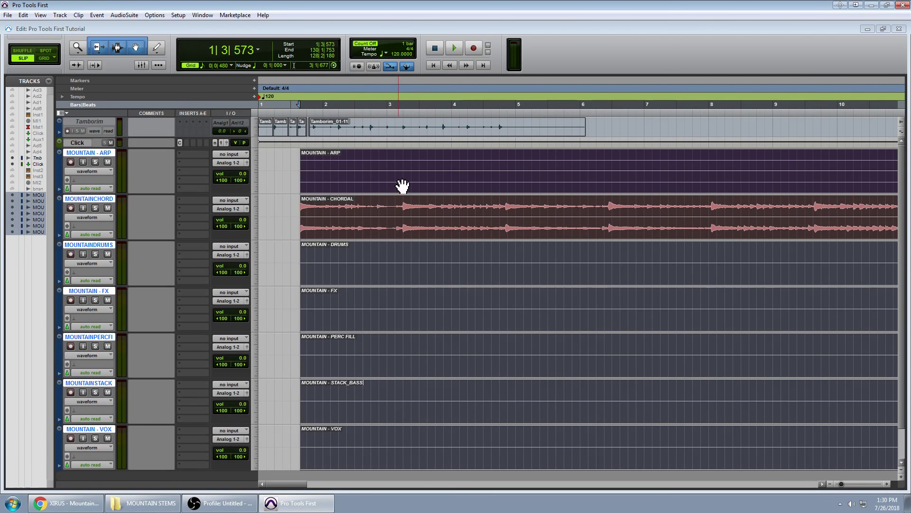
pyautogui.moveTo(403, 187); pyautogui.dragTo(332, 194)
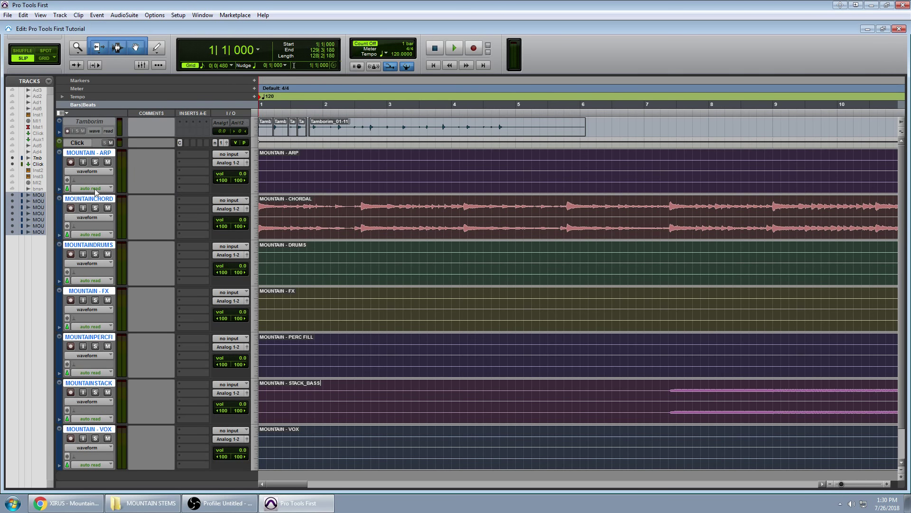
# - Play the stems from the session start, look over the tracks around bars 13 to 16, and stop playback
pyautogui.click(280, 166)
pyautogui.press('Return')
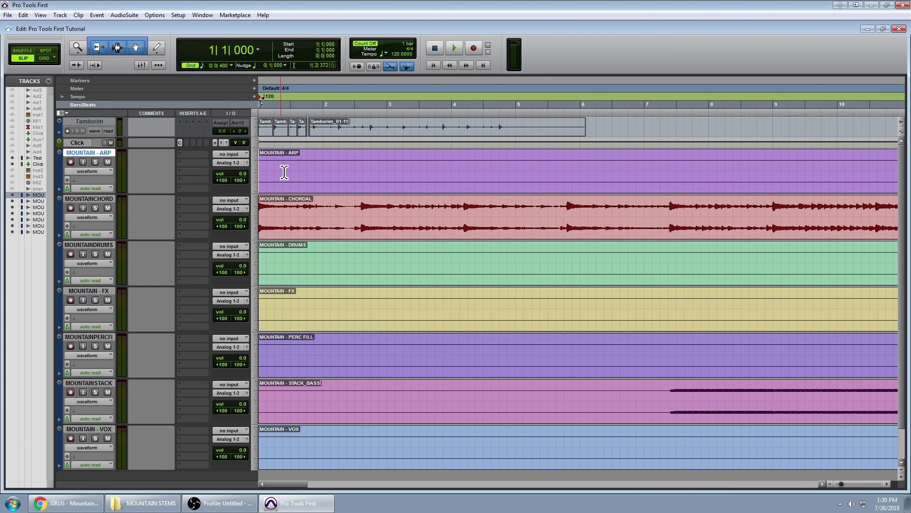
pyautogui.press('space')
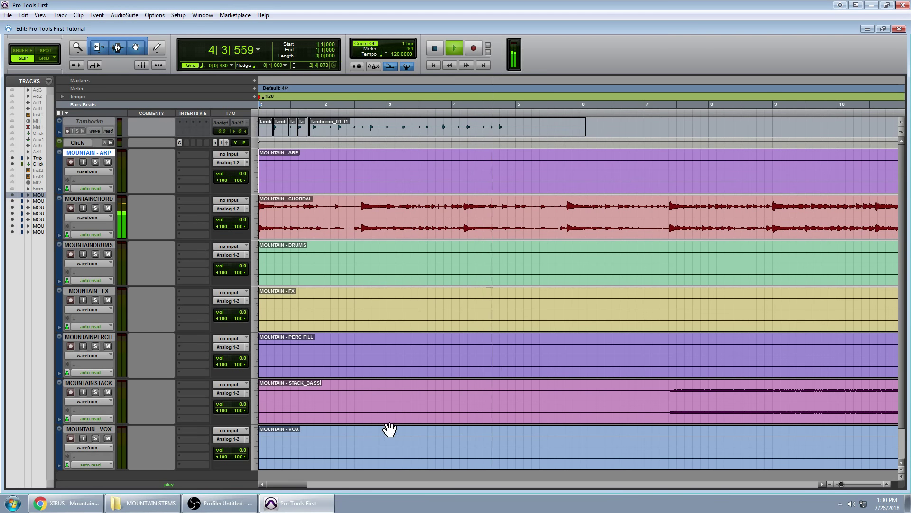
pyautogui.moveTo(298, 483); pyautogui.dragTo(336, 488)
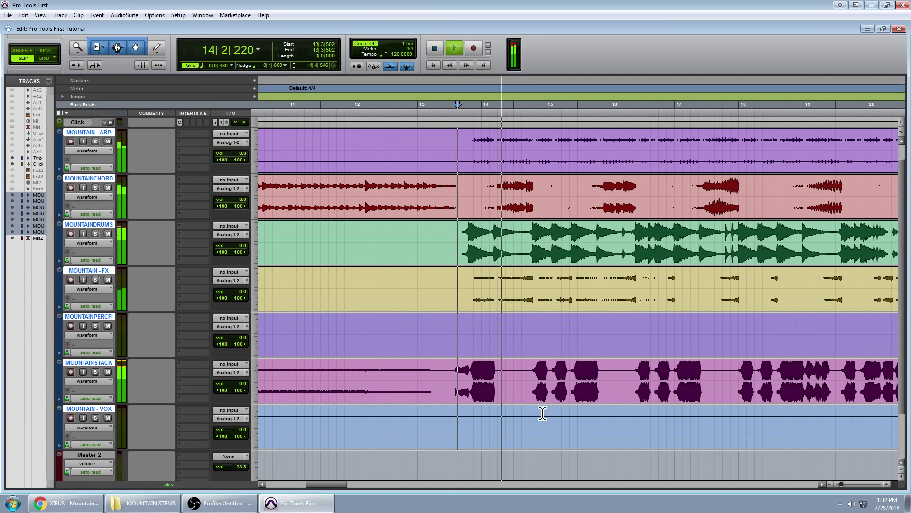
pyautogui.scroll(-1, 559, 328)
pyautogui.scroll(-2, 560, 331)
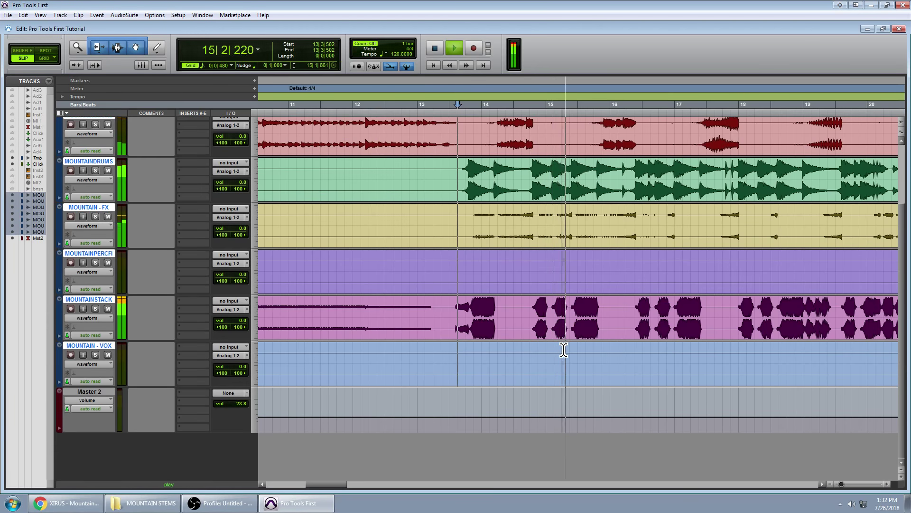
pyautogui.scroll(3, 563, 347)
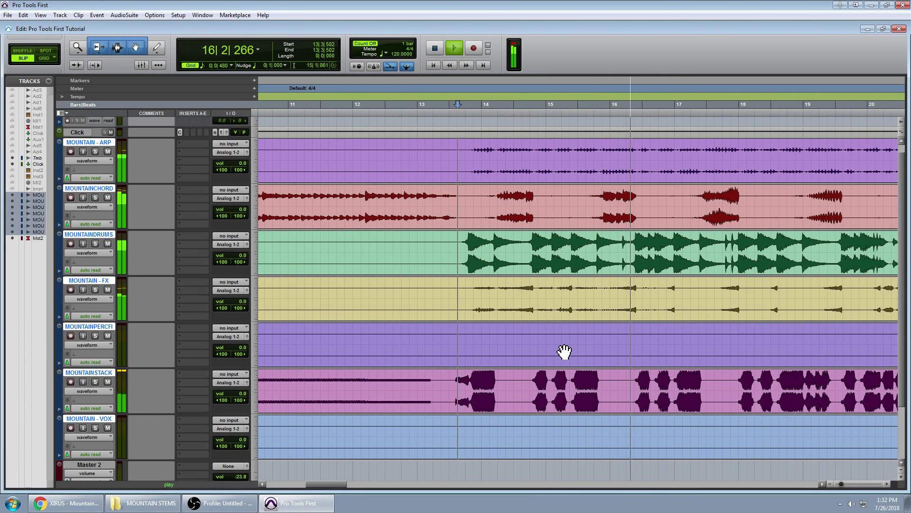
pyautogui.press('space')
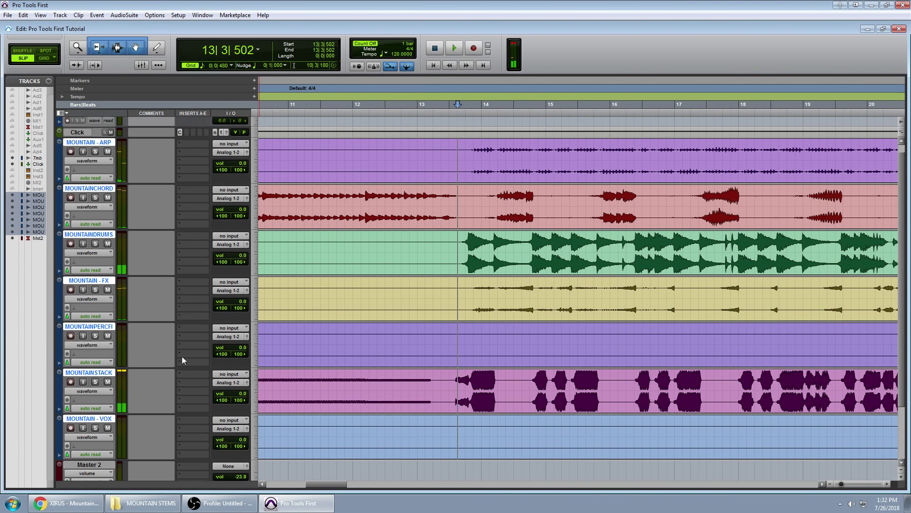
# - Show the Mix window and briefly play the song from bar 13 to watch the track meters
pyautogui.click(203, 16)
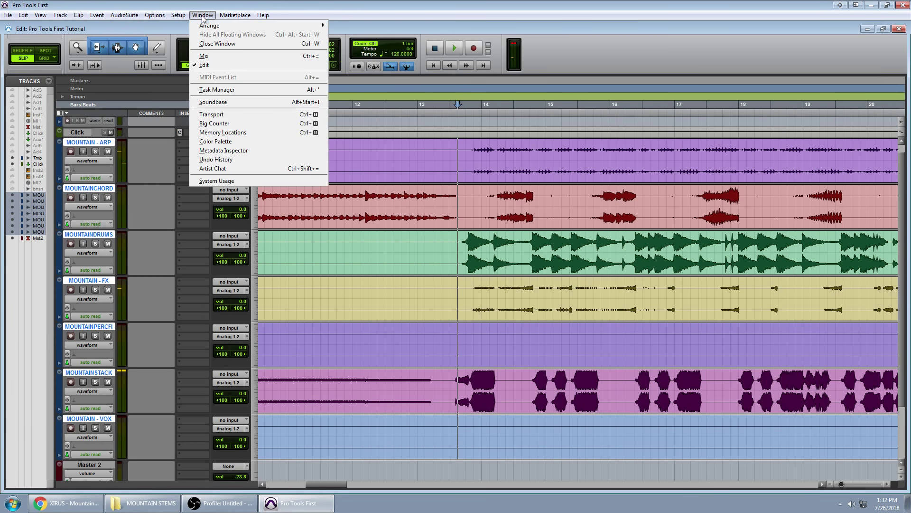
pyautogui.click(250, 56)
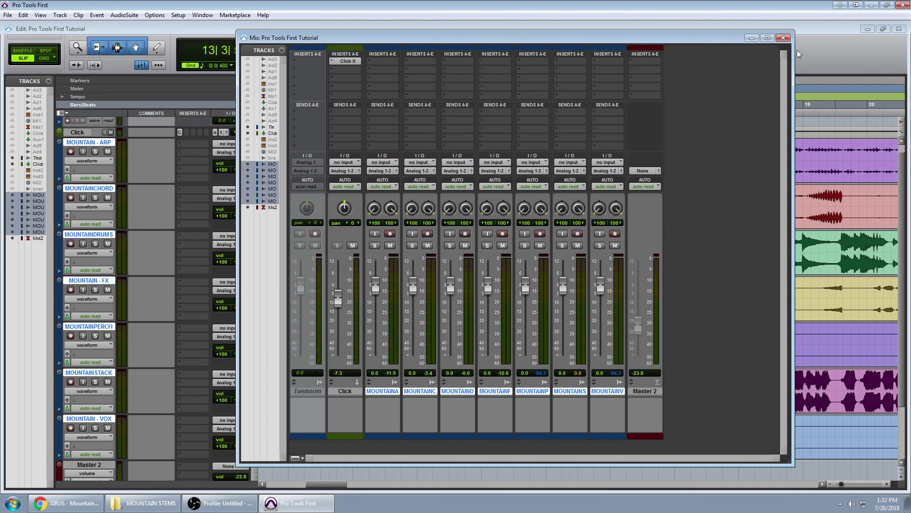
pyautogui.click(784, 38)
pyautogui.click(203, 15)
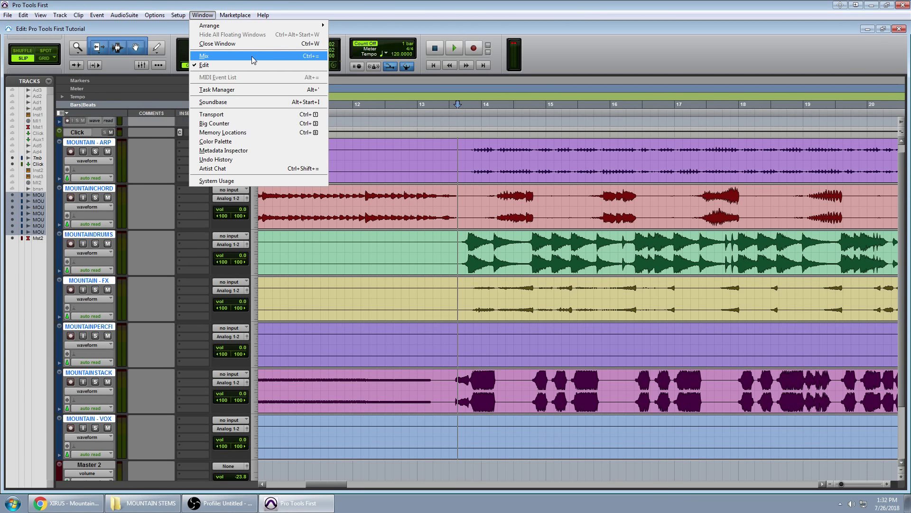
pyautogui.click(205, 18)
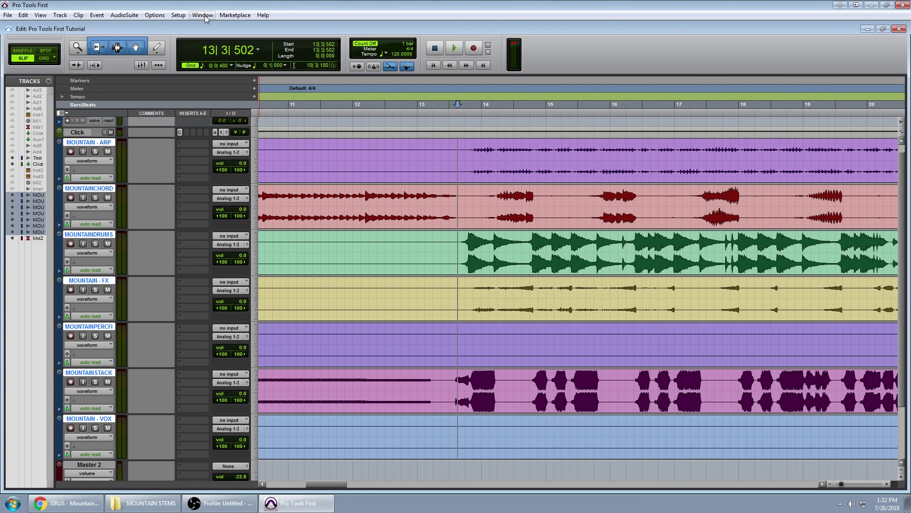
pyautogui.hotkey('ctrl', '=')
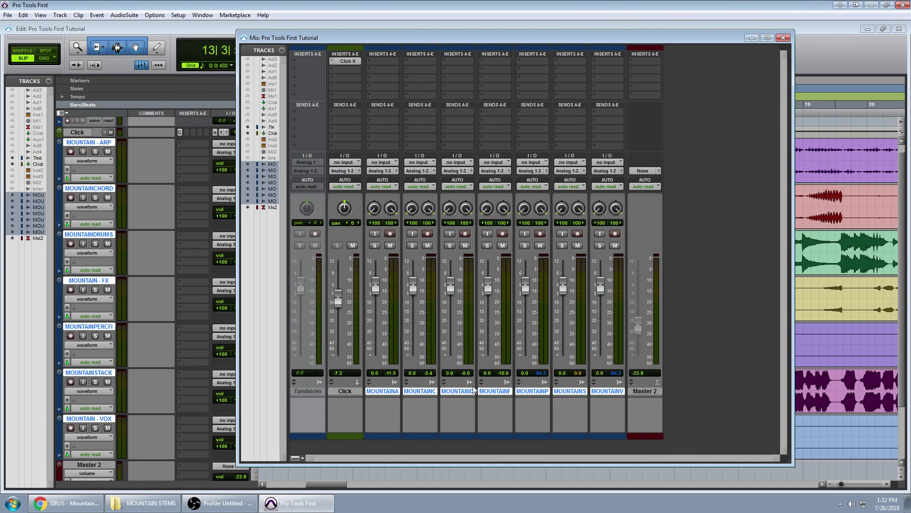
pyautogui.press('space')
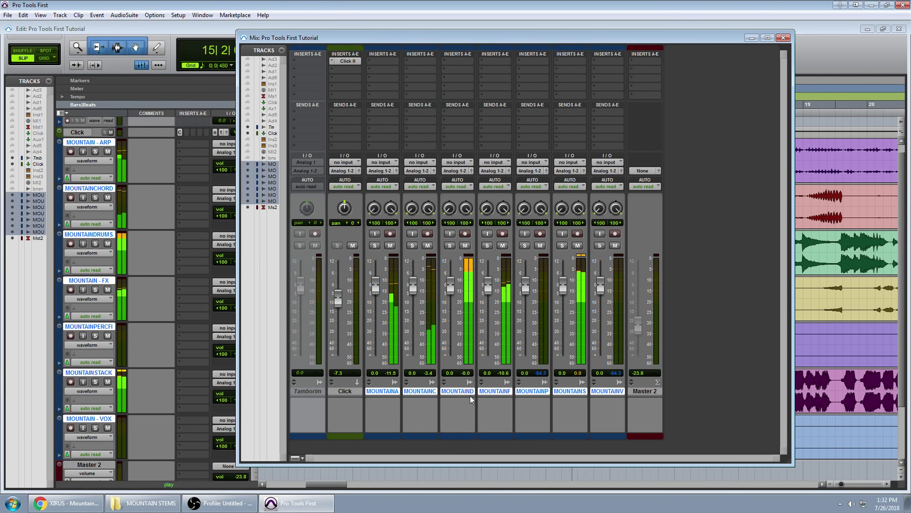
pyautogui.press('space')
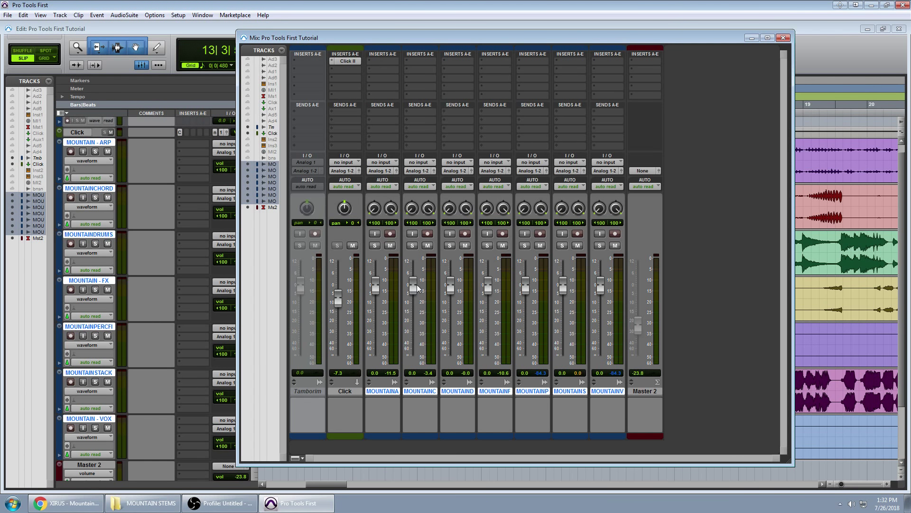
# - Lower the faders of the seven MOUNTAIN tracks to between about -9.1 and -7.0 dB, and audition the mix briefly
pyautogui.moveTo(418, 288); pyautogui.dragTo(449, 302)
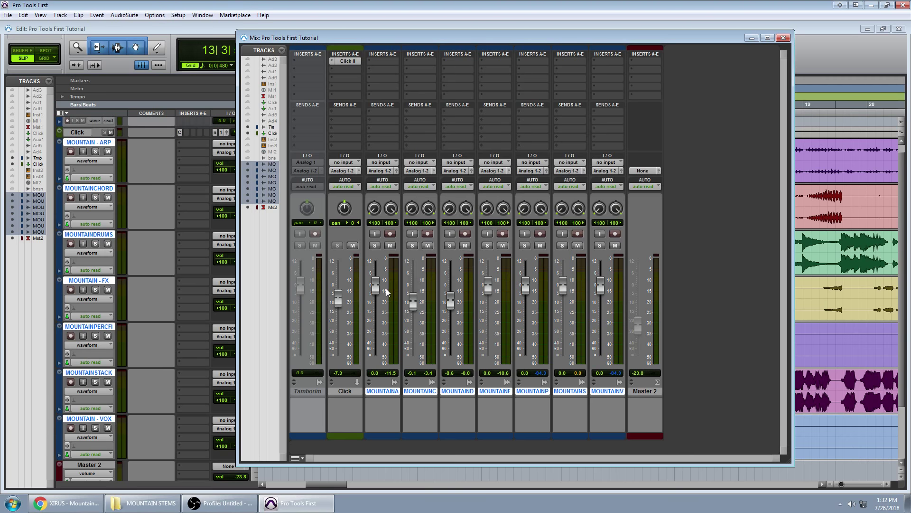
pyautogui.moveTo(375, 285); pyautogui.dragTo(375, 301)
pyautogui.moveTo(488, 285); pyautogui.dragTo(488, 299)
pyautogui.moveTo(526, 285); pyautogui.dragTo(601, 295)
pyautogui.press('space')
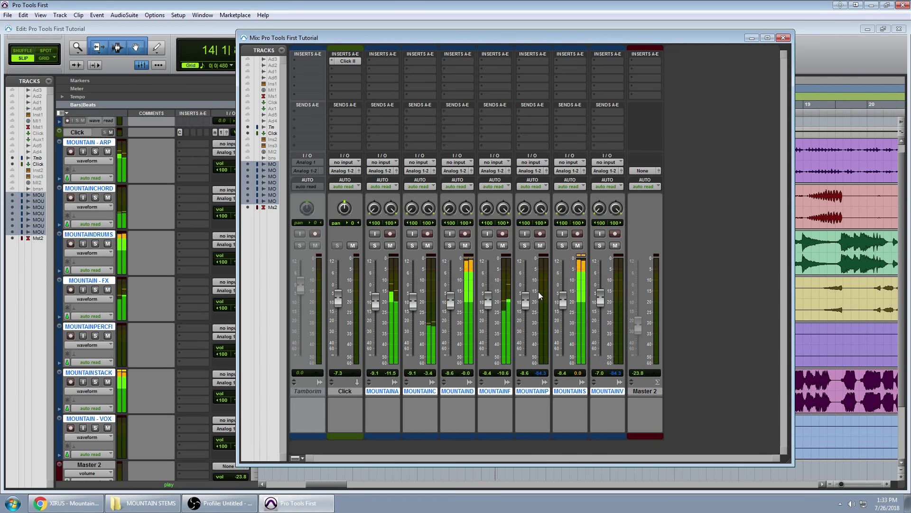
pyautogui.press('space')
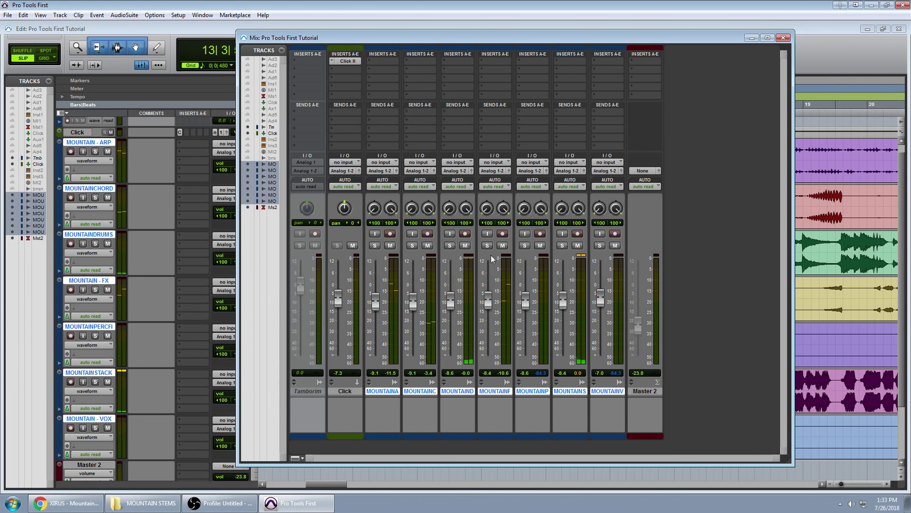
# - Insert the multichannel EQ3 7-Band plug-in in the first insert slot of the MOUNTAIN - ARP track and close its window
pyautogui.click(378, 112)
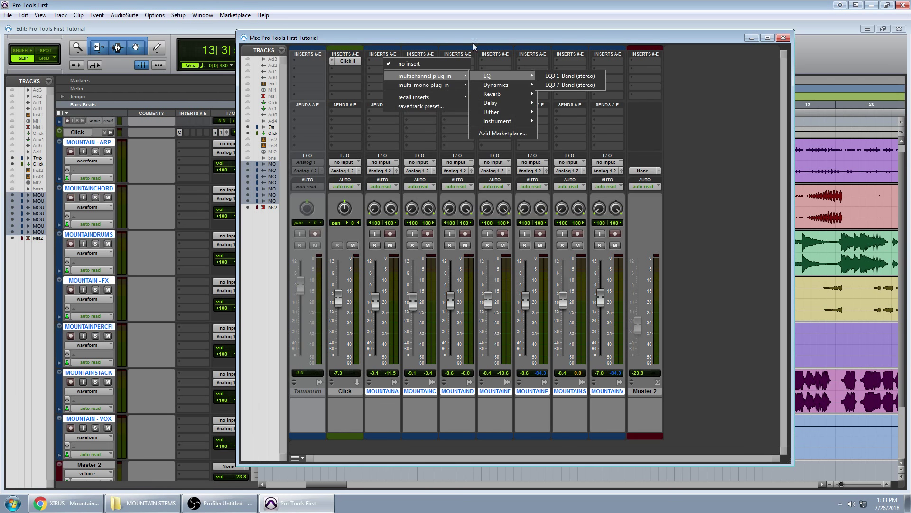
pyautogui.click(409, 47)
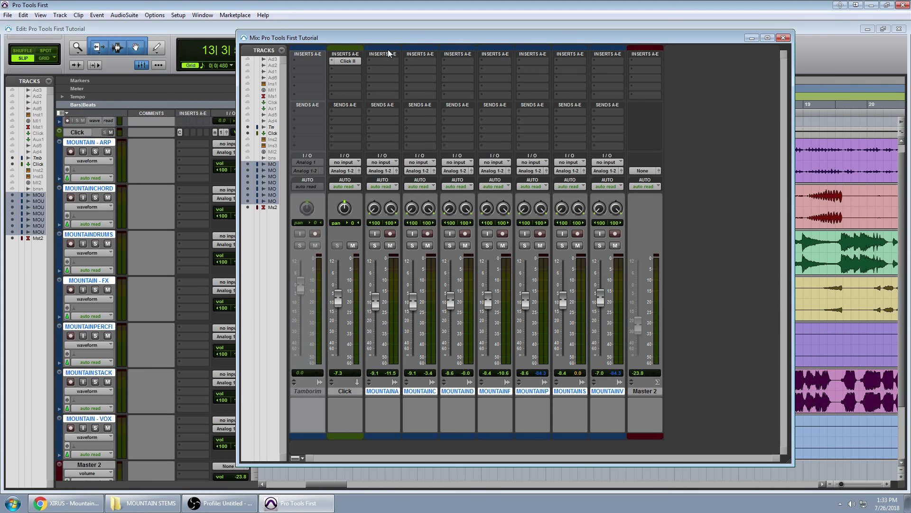
pyautogui.click(381, 61)
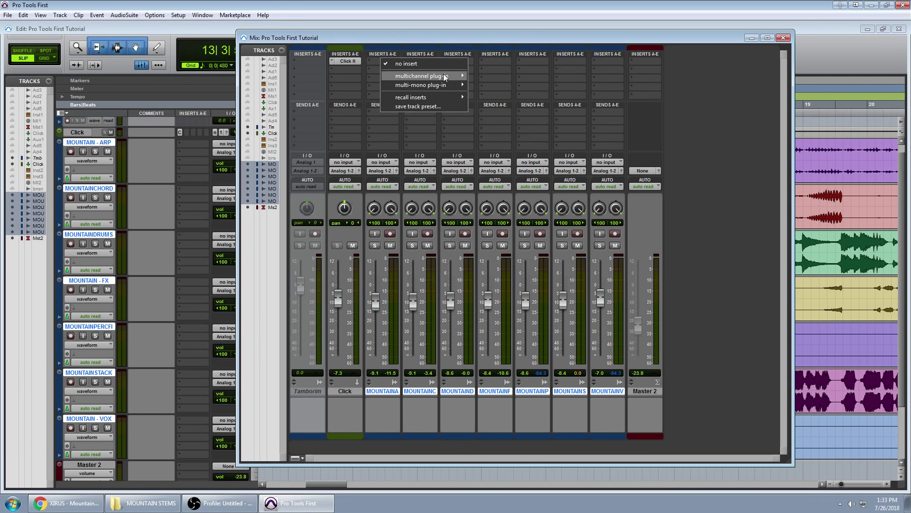
pyautogui.moveTo(446, 77)
pyautogui.moveTo(505, 77)
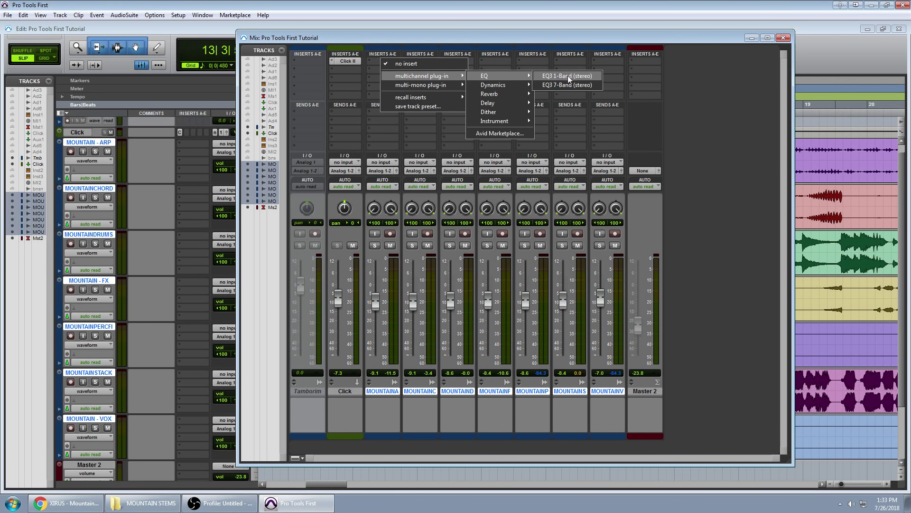
pyautogui.click(568, 88)
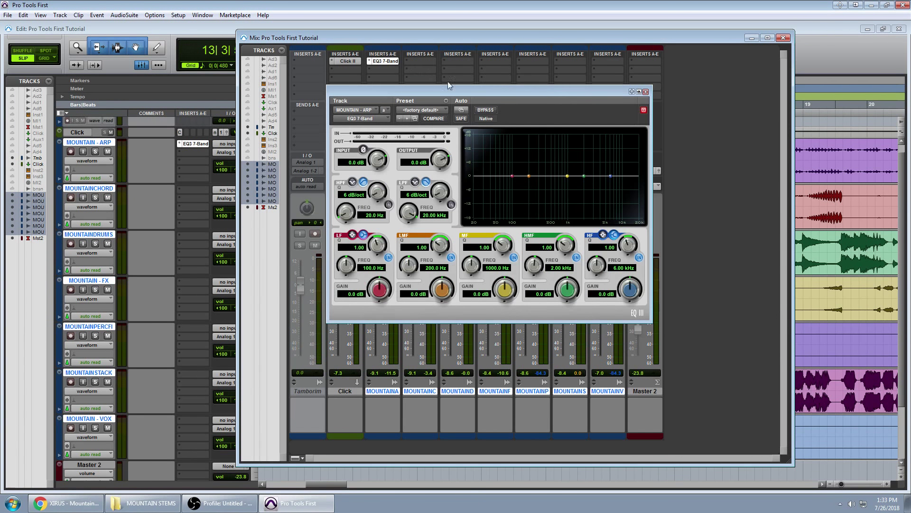
pyautogui.click(645, 92)
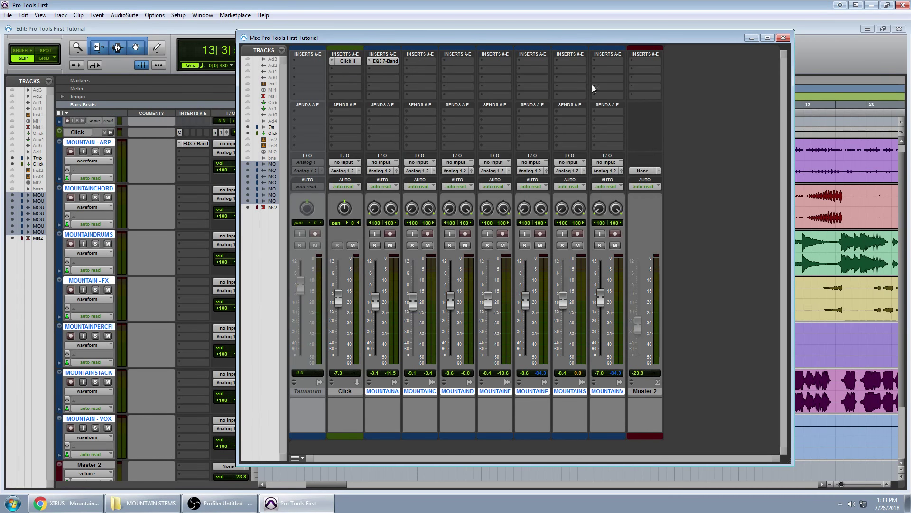
# - Insert the stereo Dyn3 Compressor/Limiter in the first insert slot of the chordal track and close its window
pyautogui.click(418, 60)
pyautogui.moveTo(463, 78)
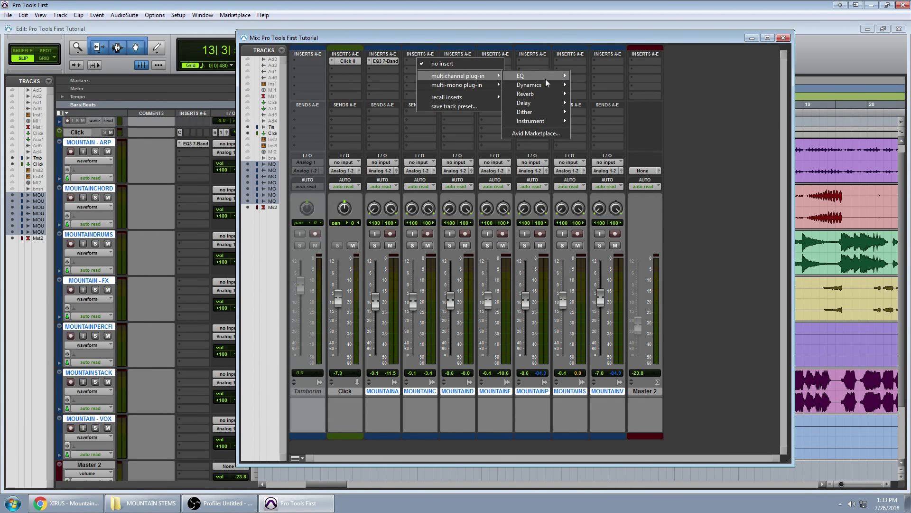
pyautogui.moveTo(541, 85)
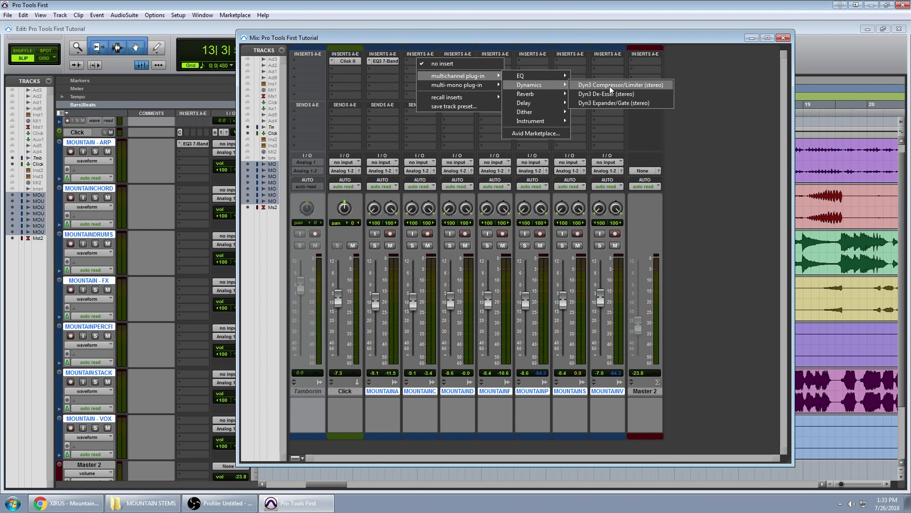
pyautogui.click(594, 86)
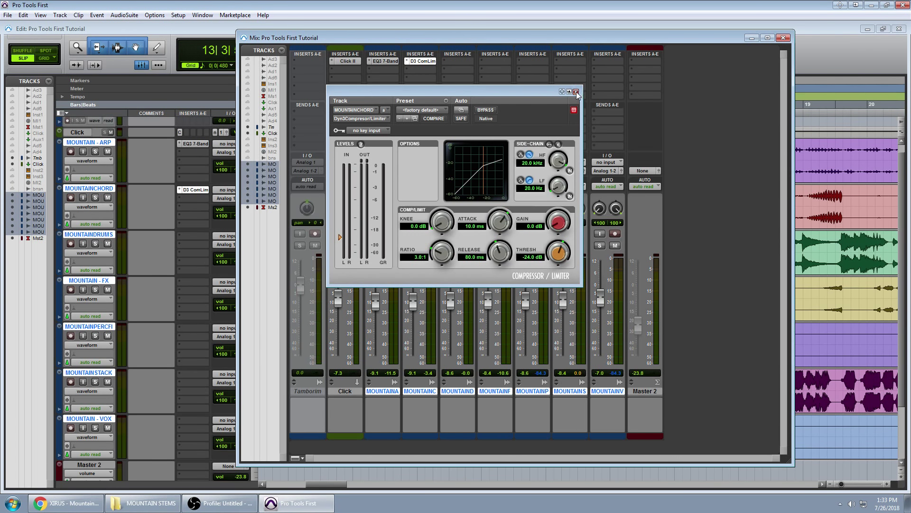
pyautogui.click(576, 92)
# - Insert the stereo D-Verb reverb in the first insert slot of the drums track and close its window
pyautogui.click(453, 66)
pyautogui.moveTo(496, 77)
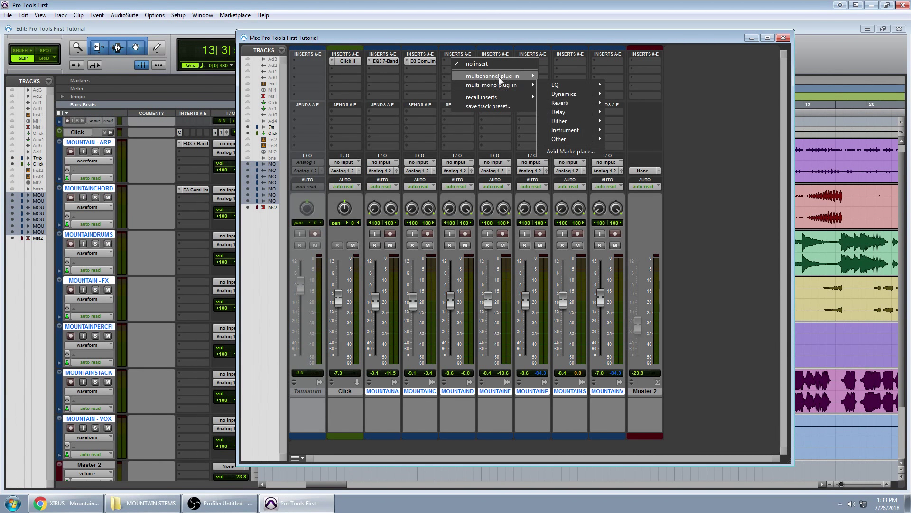
pyautogui.moveTo(563, 94)
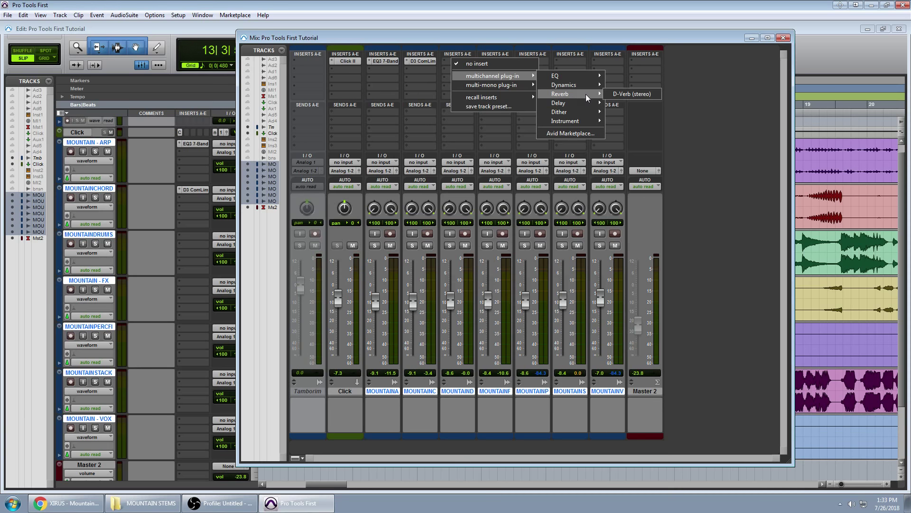
pyautogui.click(630, 93)
pyautogui.click(494, 65)
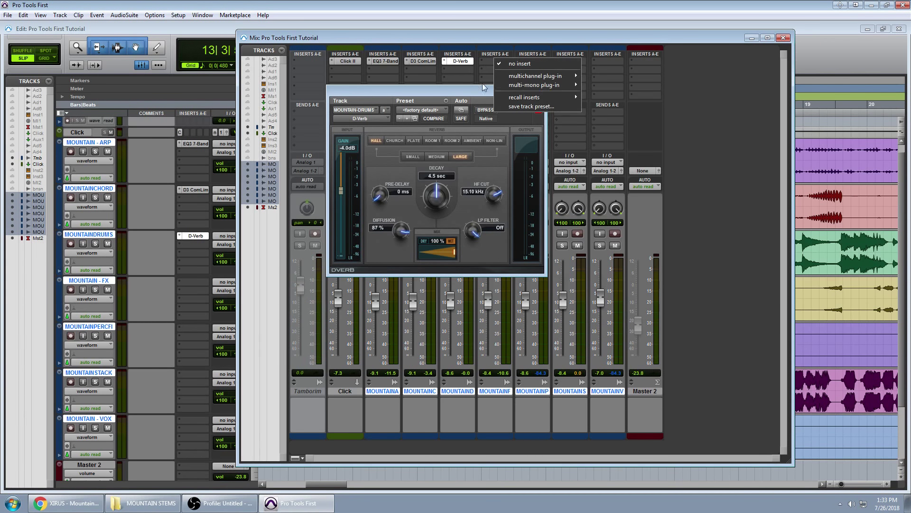
pyautogui.click(474, 86)
pyautogui.click(540, 91)
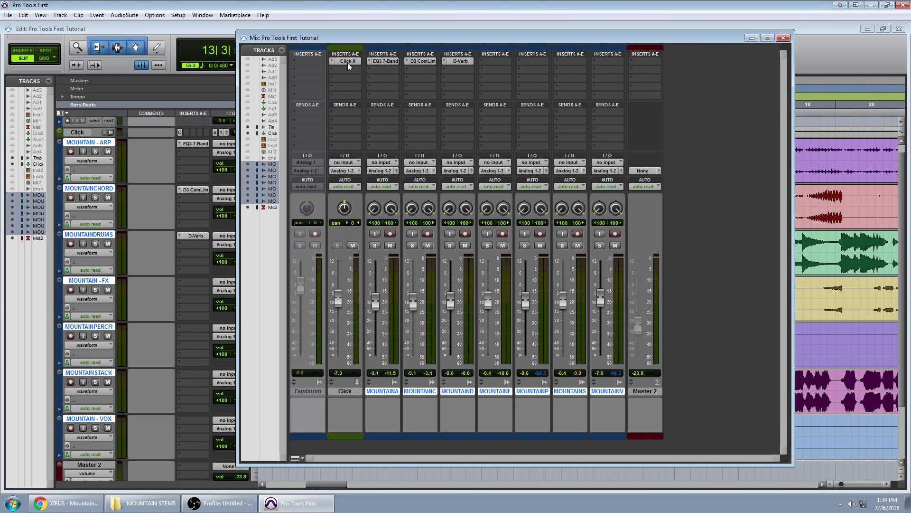
# - View the settings of the inserted EQ, compressor and D-Verb plug-ins in turn, ending on the ARP track's EQ
pyautogui.click(394, 62)
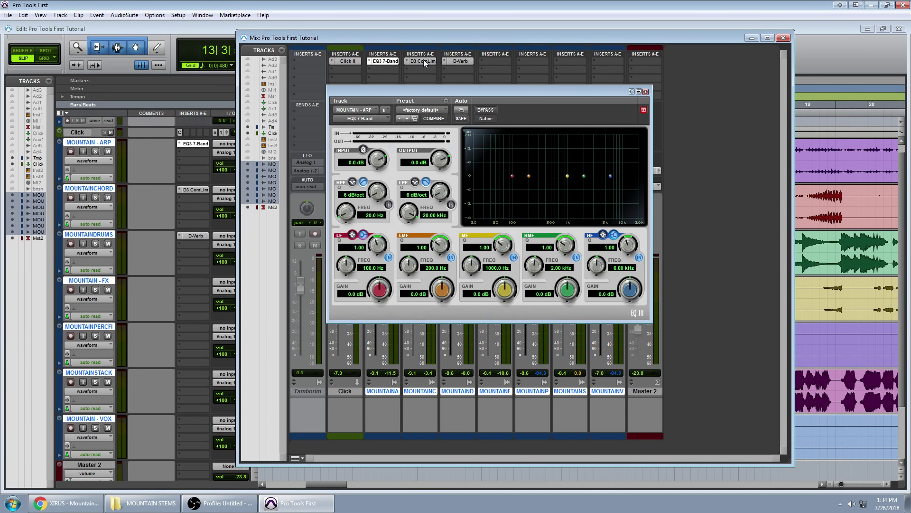
pyautogui.click(423, 61)
pyautogui.click(461, 62)
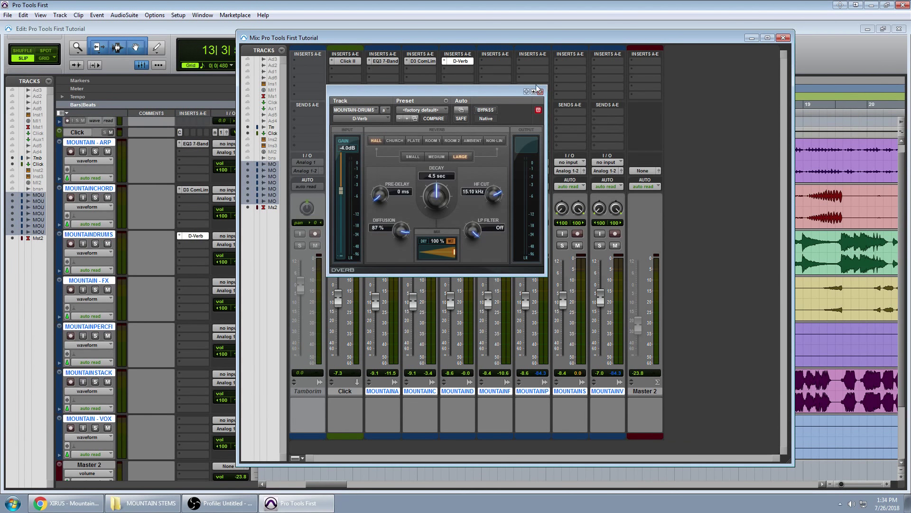
pyautogui.click(386, 62)
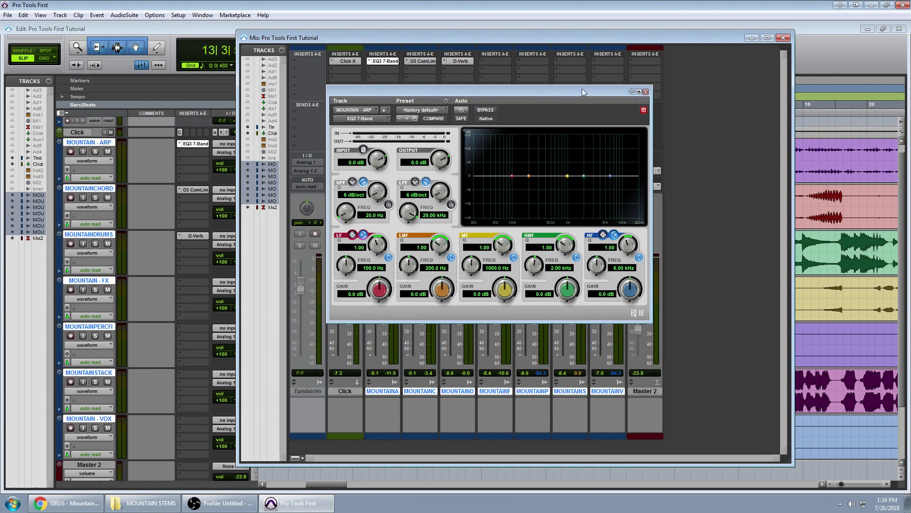
# - Reopen the MOUNTAIN - ARP track's EQ, switch to the chord track's compressor and toggle its bypass on and off
pyautogui.click(645, 92)
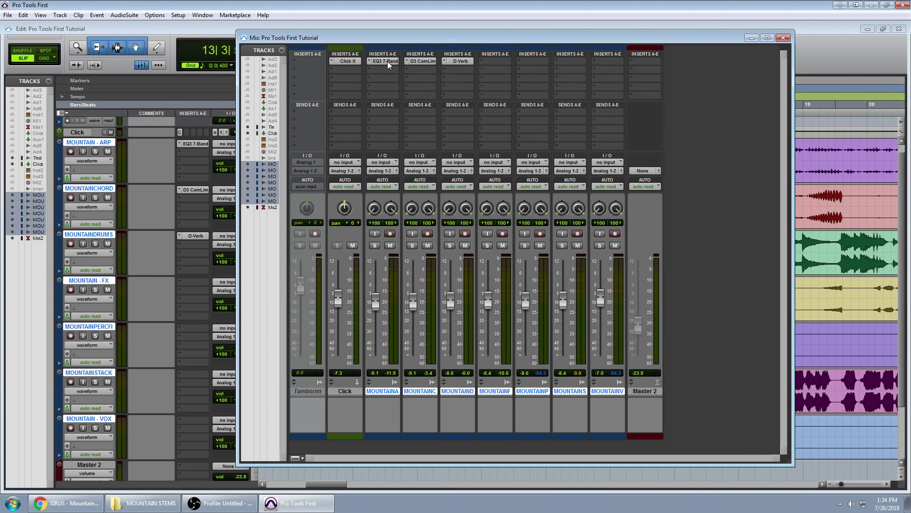
pyautogui.click(387, 61)
pyautogui.click(383, 59)
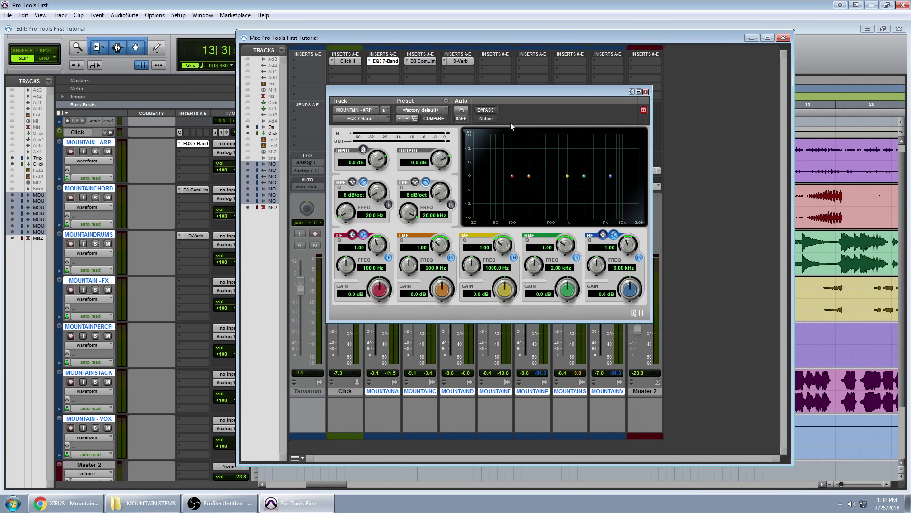
pyautogui.click(435, 63)
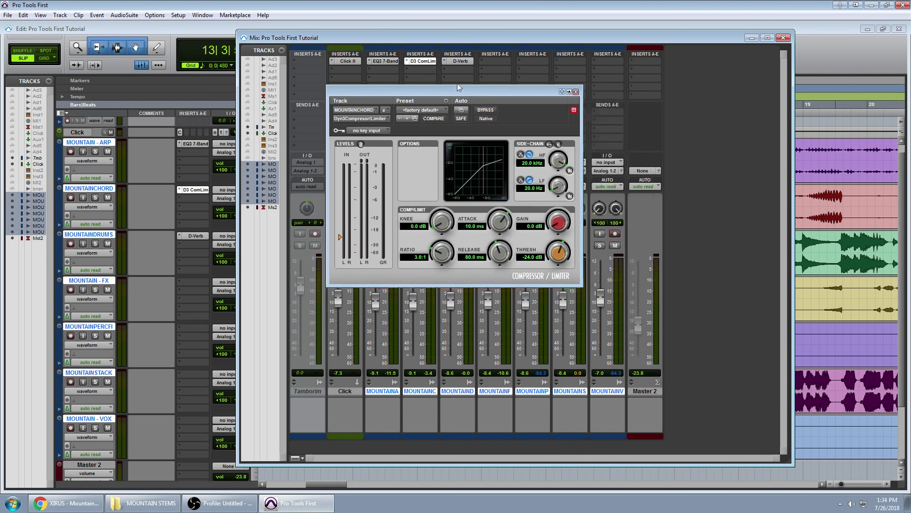
pyautogui.click(487, 111)
pyautogui.click(487, 110)
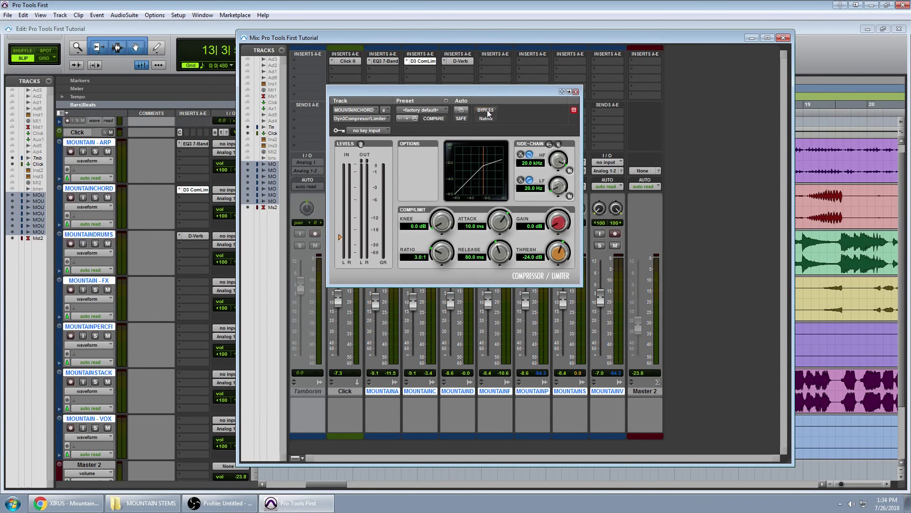
# - Bypass and re-enable the D-Verb on the drums track, and close its window
pyautogui.click(457, 60)
pyautogui.click(486, 110)
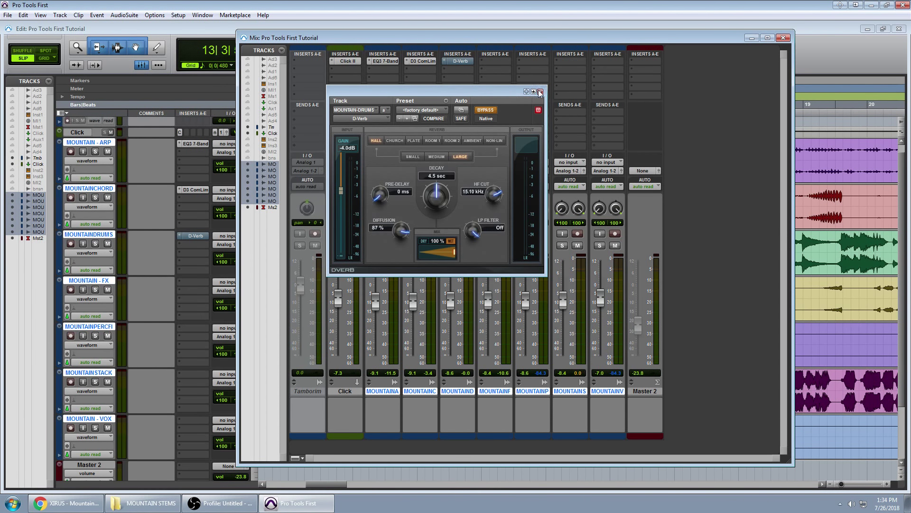
pyautogui.click(484, 110)
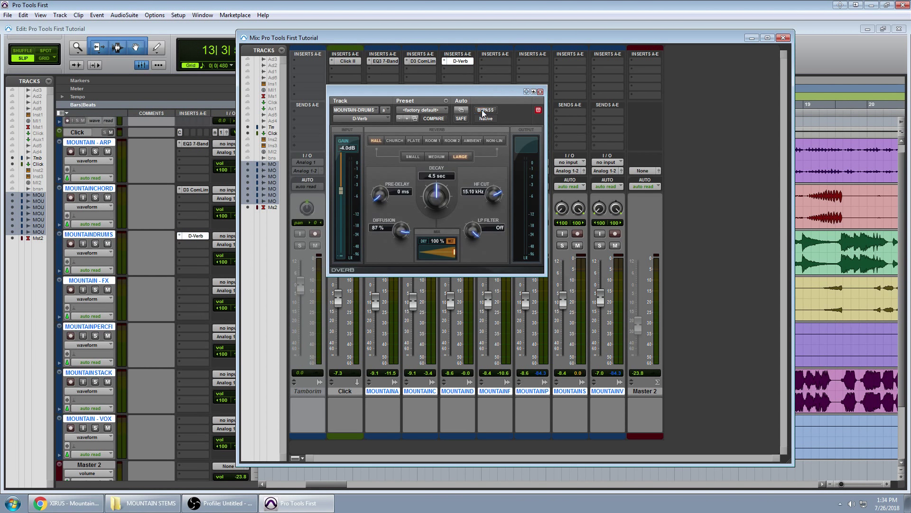
pyautogui.click(540, 91)
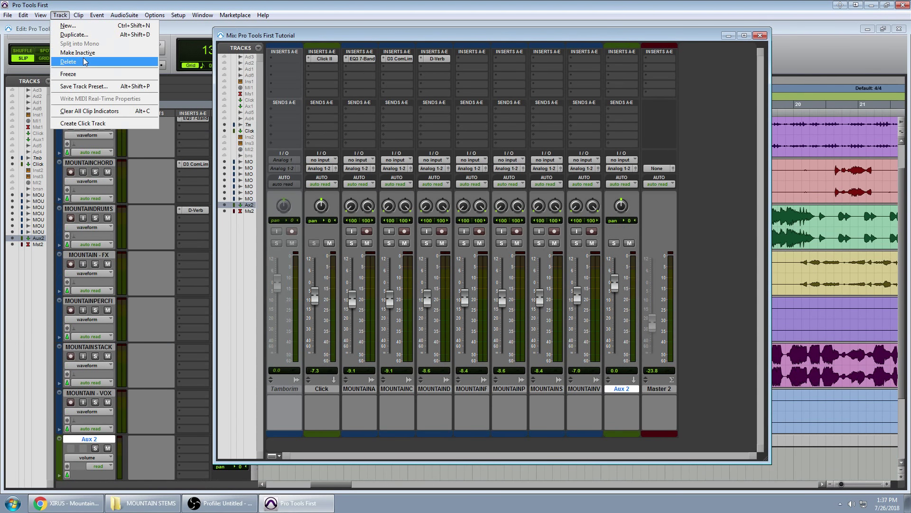
# - Delete the Aux 2 track and create one new stereo Aux Input track
pyautogui.click(83, 58)
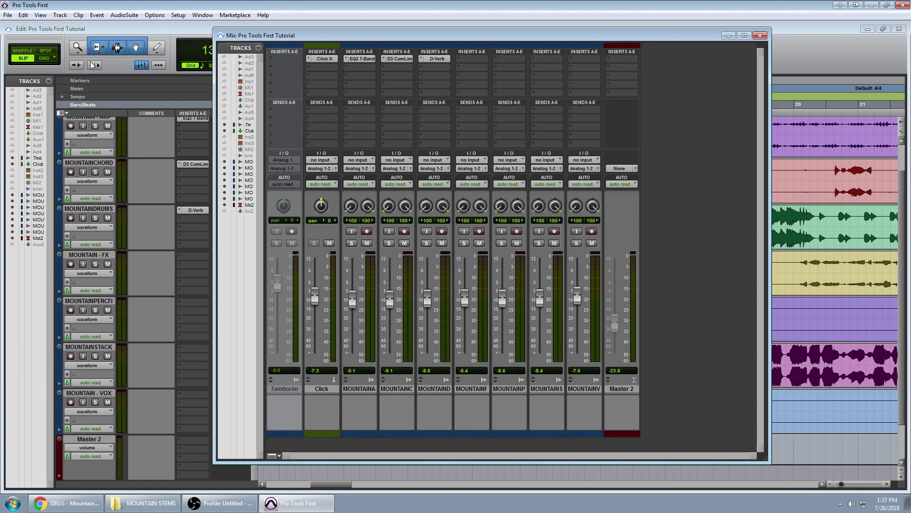
pyautogui.click(79, 15)
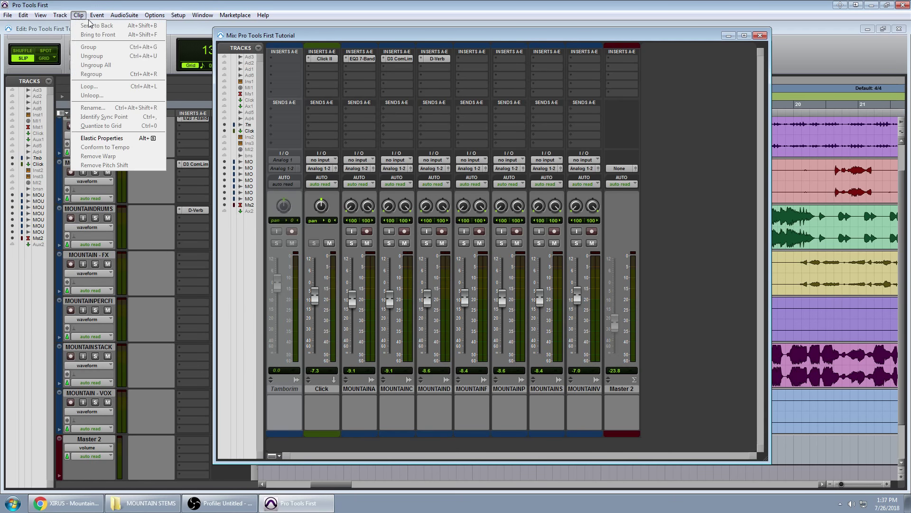
pyautogui.click(65, 24)
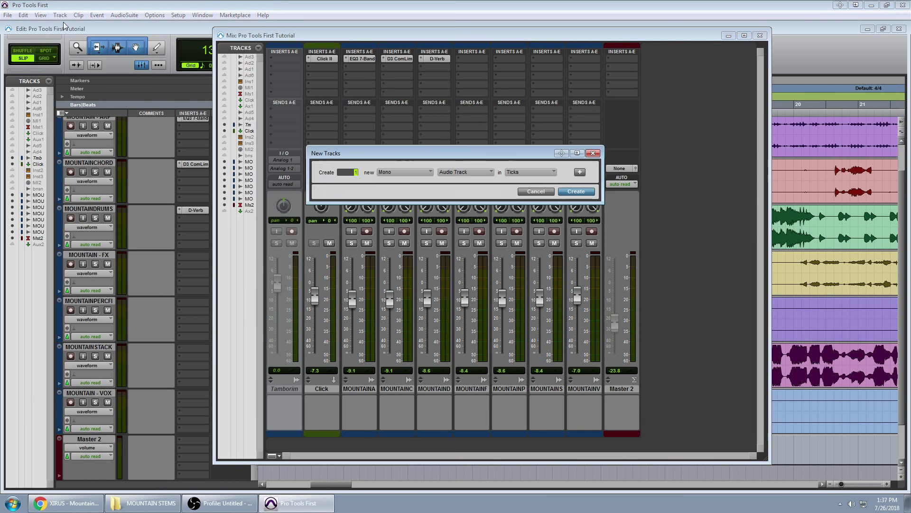
pyautogui.click(413, 172)
pyautogui.click(434, 183)
pyautogui.click(465, 172)
pyautogui.click(479, 189)
pyautogui.press('Return')
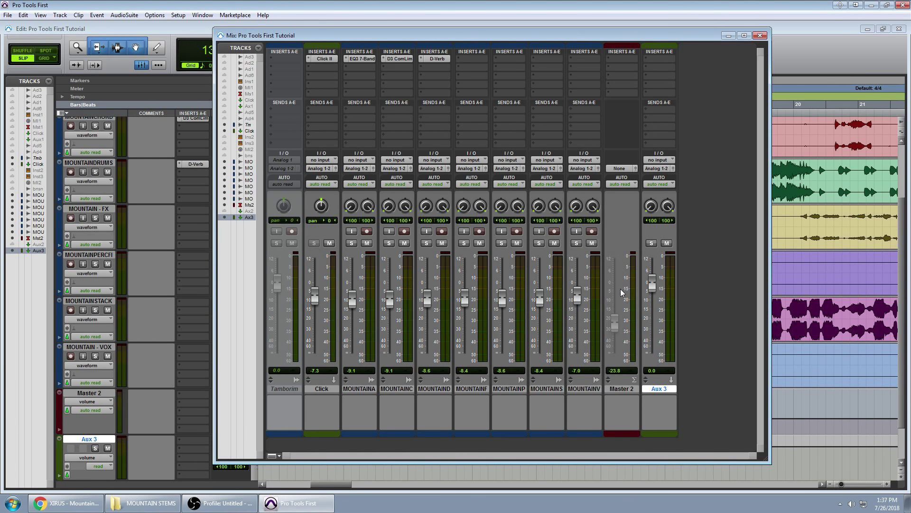
# - Assign the first send of the MOUNTAIN - ARP track to Bus 1-2 (Stereo), check its send fader and close the send window
pyautogui.click(356, 110)
pyautogui.moveTo(386, 131)
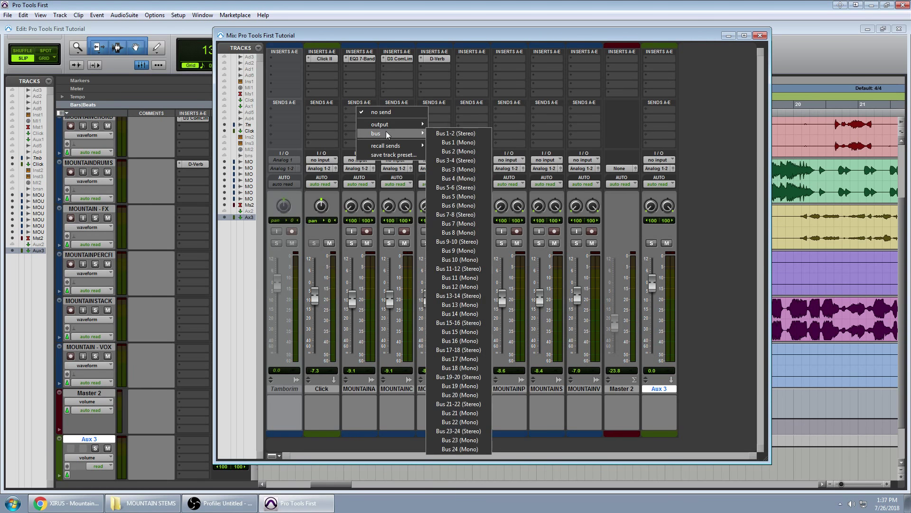
pyautogui.click(460, 133)
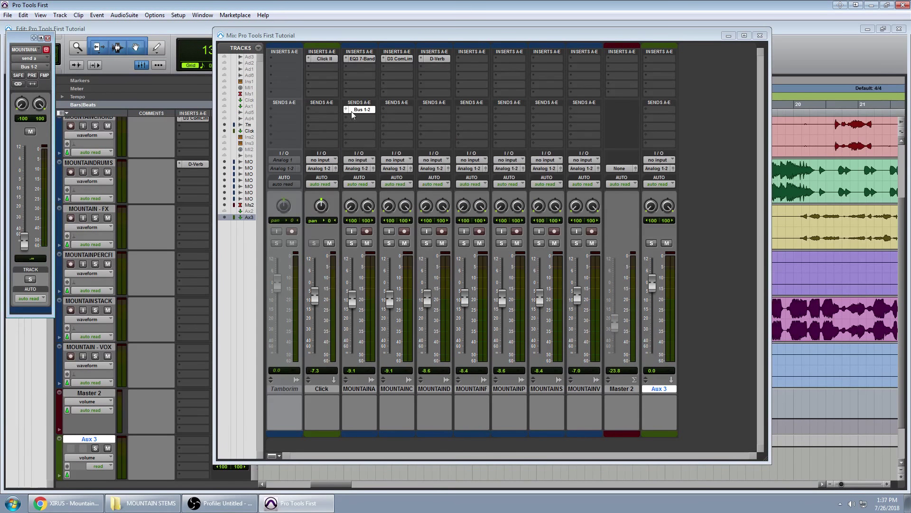
pyautogui.click(359, 110)
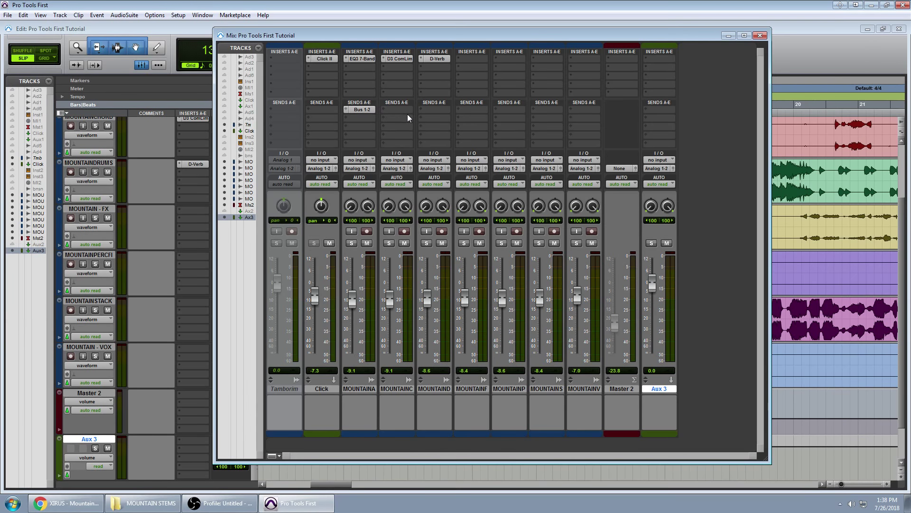
pyautogui.click(361, 108)
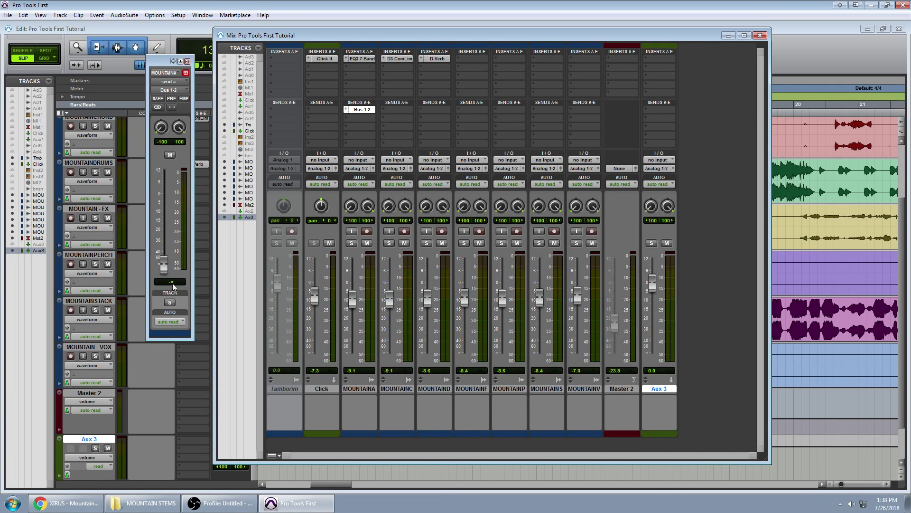
pyautogui.moveTo(164, 270)
pyautogui.mouseDown()
pyautogui.moveTo(164, 215)
pyautogui.moveTo(160, 277)
pyautogui.mouseUp()
pyautogui.click(187, 61)
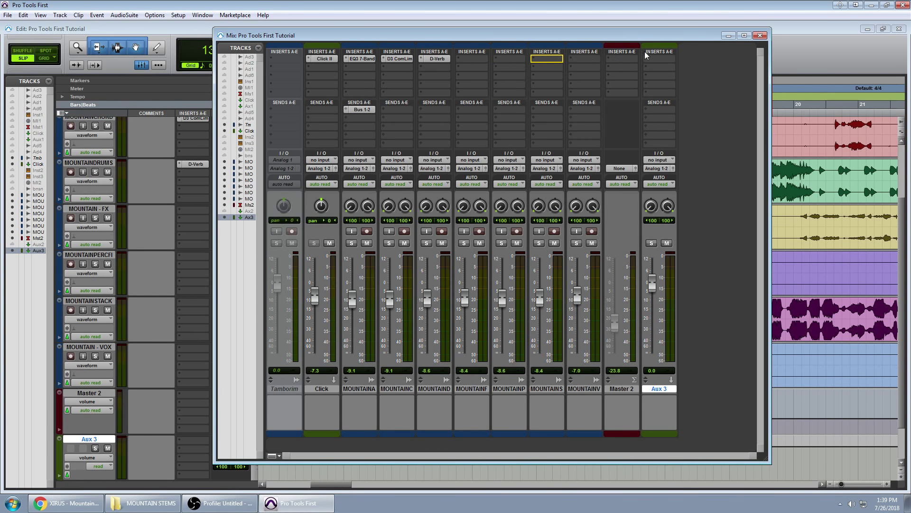
# - Move the D-Verb insert from the drums track to Aux 3 and set the Aux 3 input to Bus 1-2
pyautogui.moveTo(655, 58); pyautogui.dragTo(654, 60)
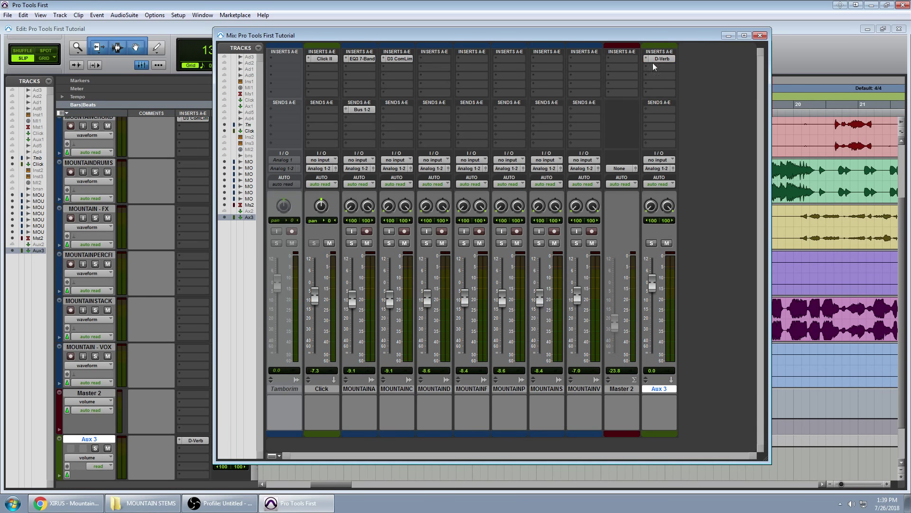
pyautogui.click(660, 159)
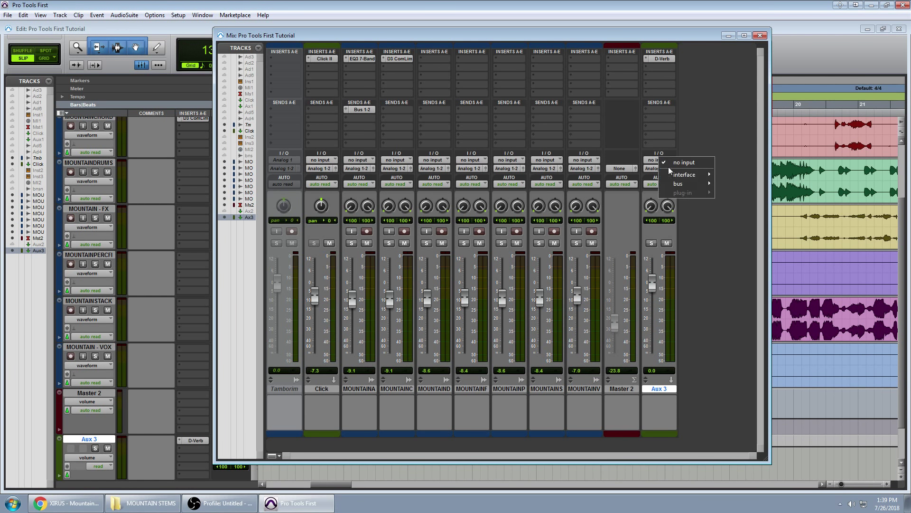
pyautogui.moveTo(690, 184)
pyautogui.click(741, 183)
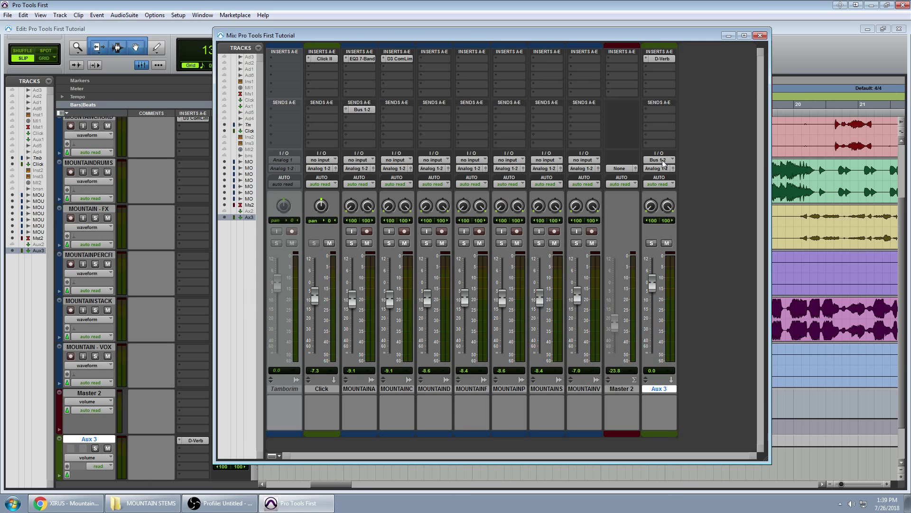
# - Set the MOUNTAIN - ARP track's Bus 1-2 send level to about -14.2 dB while playing back the session, and stop playback
pyautogui.click(362, 109)
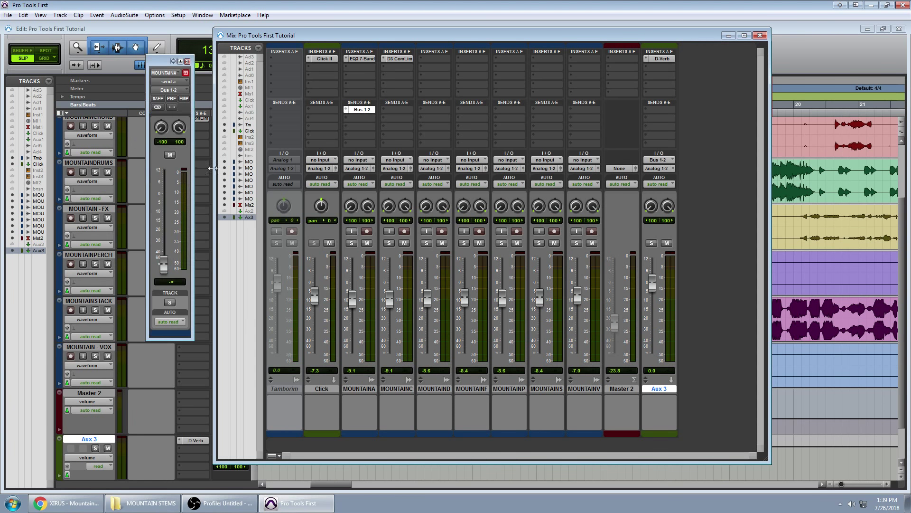
pyautogui.moveTo(165, 273); pyautogui.dragTo(164, 238)
pyautogui.press('space')
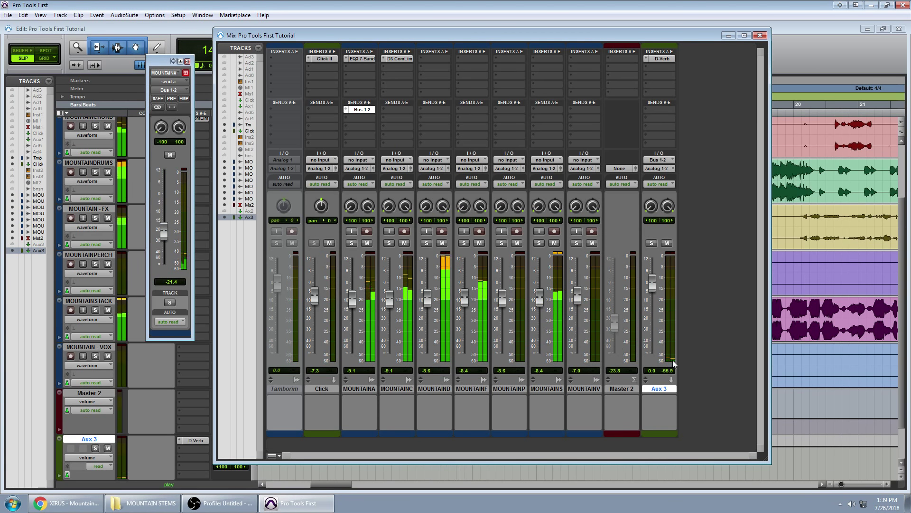
pyautogui.moveTo(165, 236); pyautogui.dragTo(164, 178)
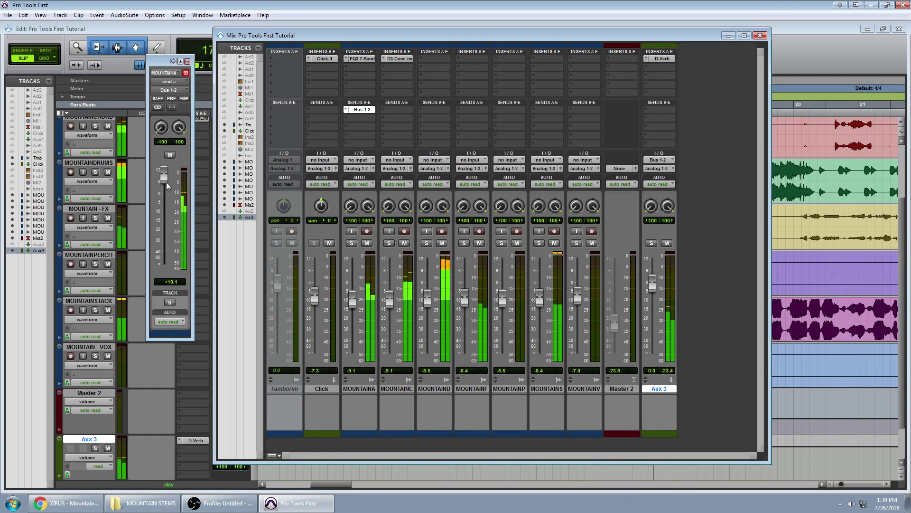
pyautogui.moveTo(163, 175); pyautogui.dragTo(166, 225)
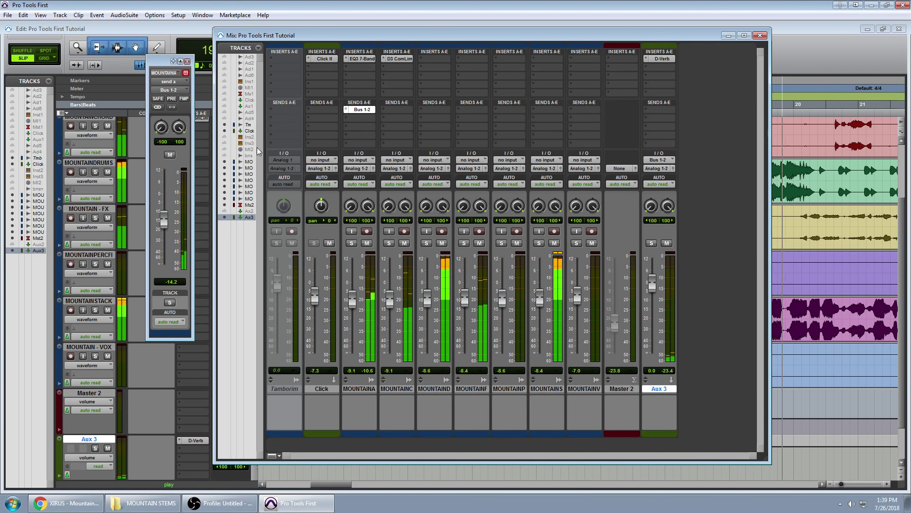
pyautogui.press('space')
# - Close the send window and copy the ARP track's Bus 1-2 send to the other six MOUNTAIN tracks
pyautogui.click(362, 110)
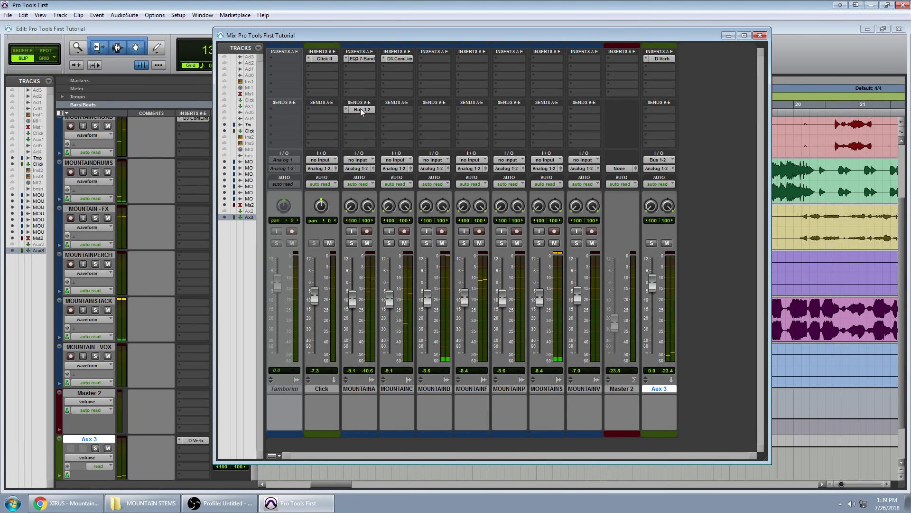
pyautogui.moveTo(360, 108); pyautogui.dragTo(508, 110)
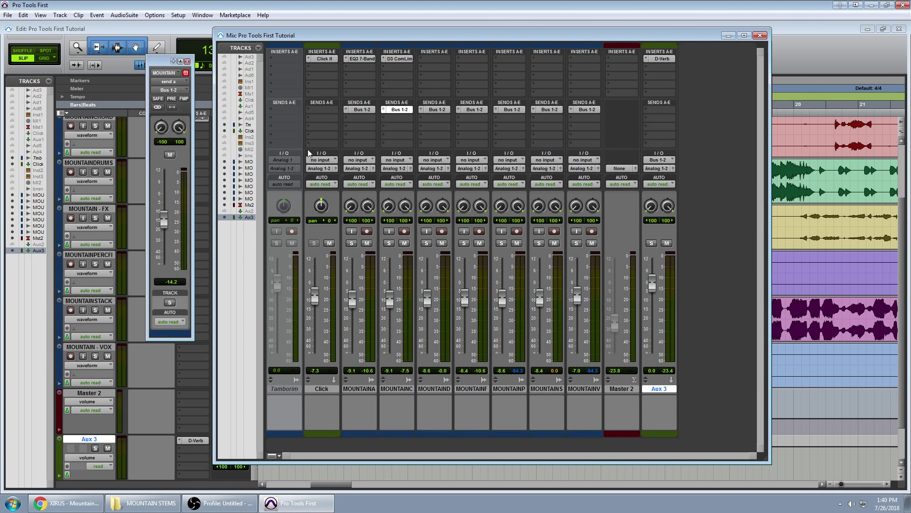
# - Remove the D-Verb insert from Aux 3 and the Bus 1-2 sends from all seven MOUNTAIN tracks
pyautogui.click(646, 60)
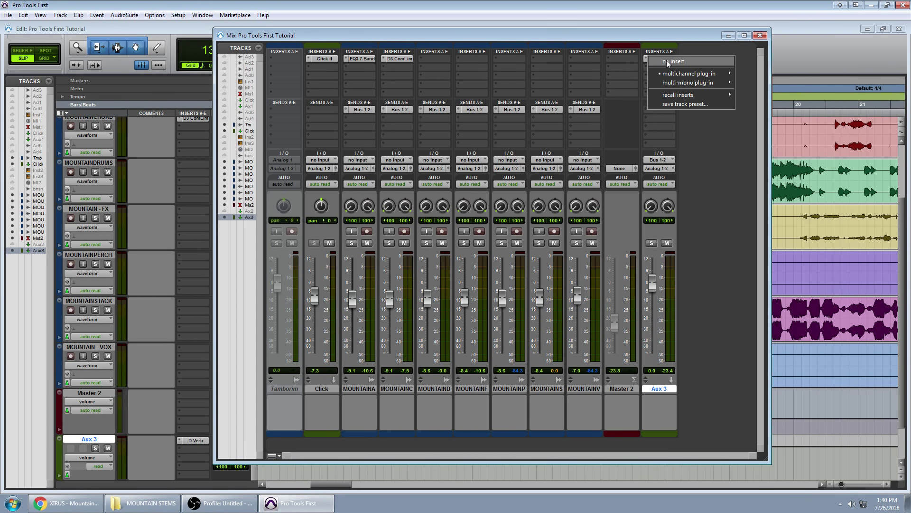
pyautogui.click(668, 62)
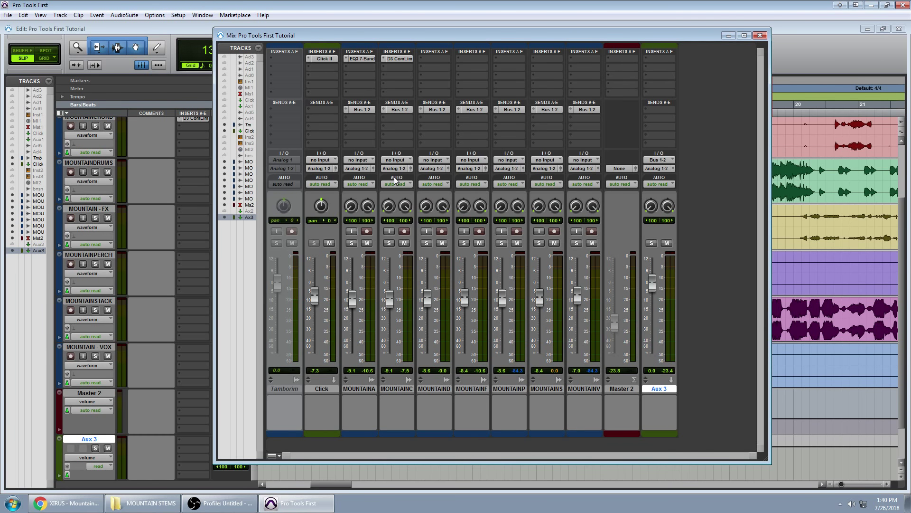
pyautogui.click(346, 109)
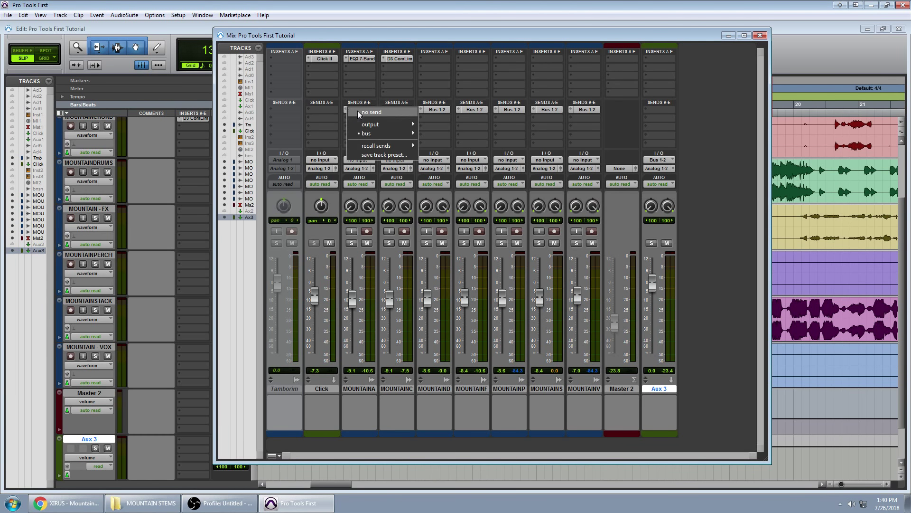
pyautogui.click(363, 115)
pyautogui.click(384, 109)
pyautogui.click(401, 115)
pyautogui.click(420, 109)
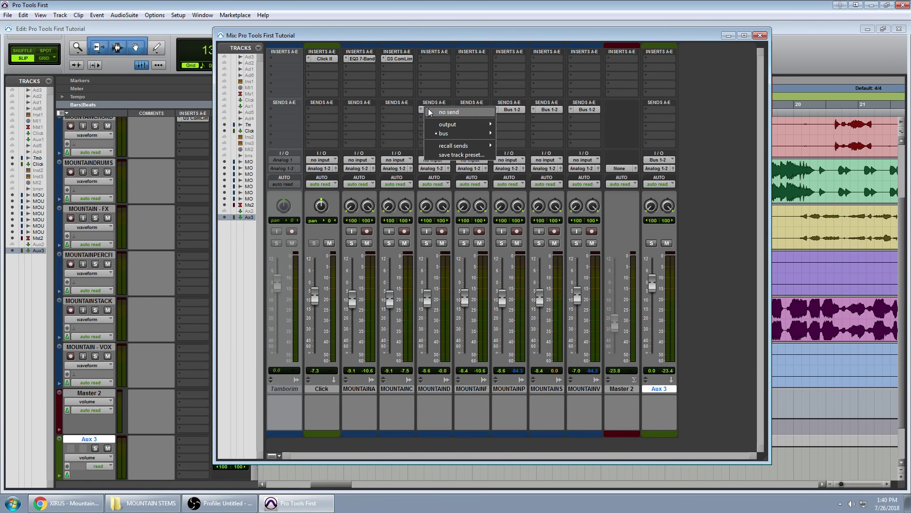
pyautogui.click(438, 115)
pyautogui.click(459, 109)
pyautogui.click(475, 115)
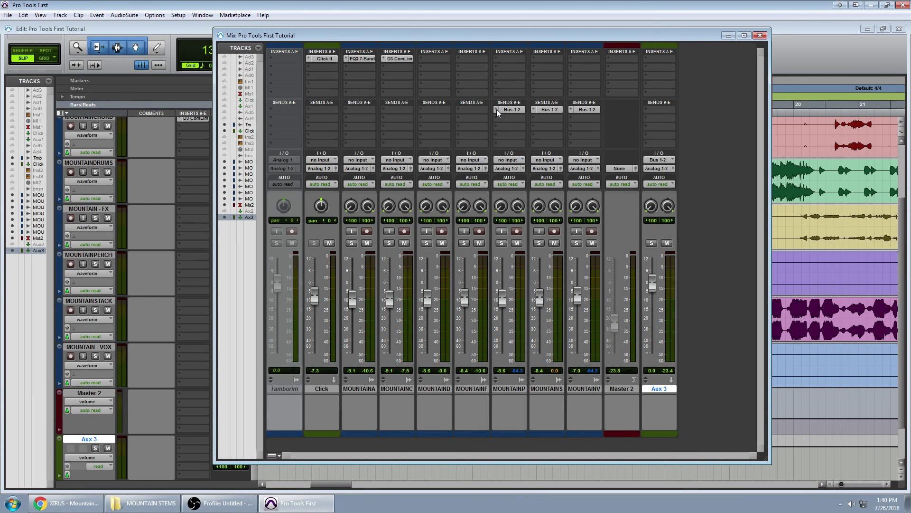
pyautogui.click(496, 110)
pyautogui.click(513, 116)
pyautogui.click(539, 110)
pyautogui.click(551, 115)
pyautogui.click(579, 110)
pyautogui.click(579, 110)
pyautogui.click(579, 110)
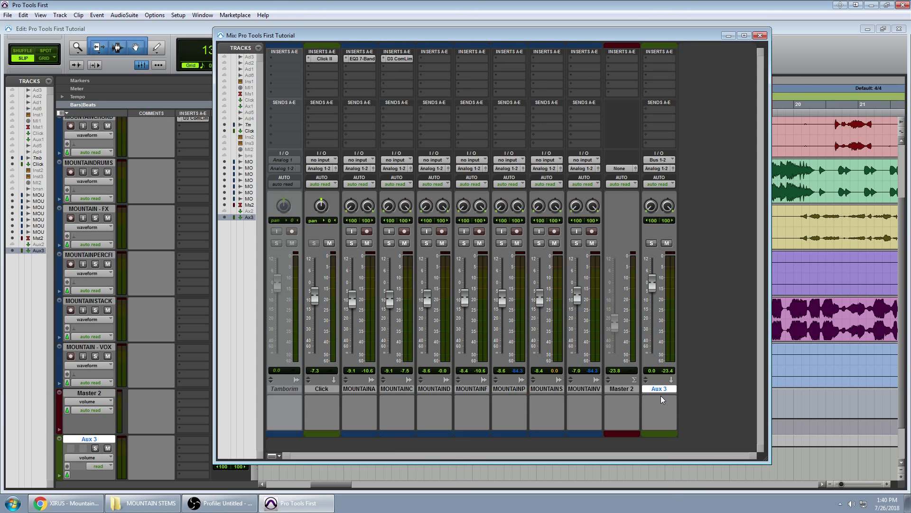
# - Move the Master 2 track after Aux 3 and set the MOUNTAIN - ARP volume fader to about -6.8 dB
pyautogui.moveTo(622, 388); pyautogui.dragTo(662, 388)
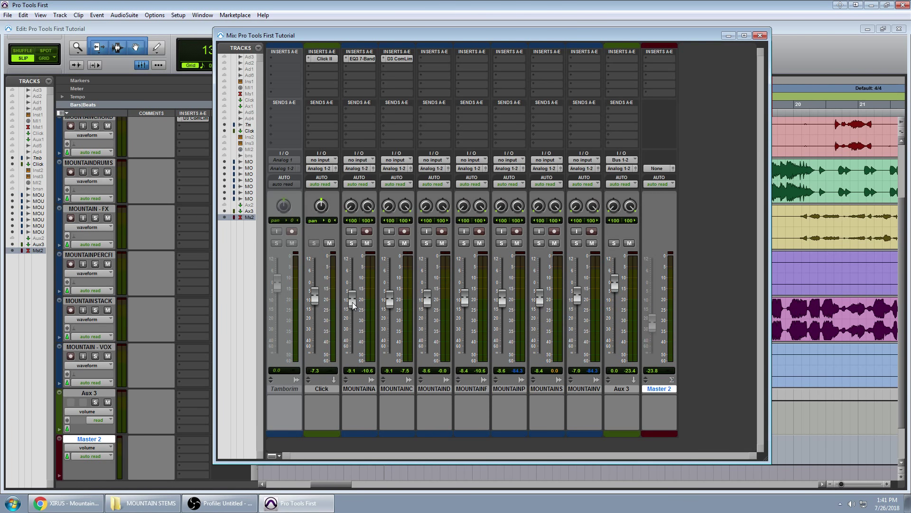
pyautogui.moveTo(354, 305)
pyautogui.mouseDown()
pyautogui.moveTo(357, 327)
pyautogui.moveTo(355, 285)
pyautogui.moveTo(356, 298)
pyautogui.mouseUp()
# - Try out the pan controls of the MOUNTAIN - ARP and Click tracks
pyautogui.moveTo(346, 207); pyautogui.dragTo(356, 148)
pyautogui.moveTo(351, 207); pyautogui.dragTo(351, 209)
pyautogui.moveTo(319, 205); pyautogui.dragTo(301, 184)
# - Load the Drum Comp preset in the chord track's Dyn3 Compressor/Limiter and close its window
pyautogui.moveTo(260, 36); pyautogui.dragTo(331, 33)
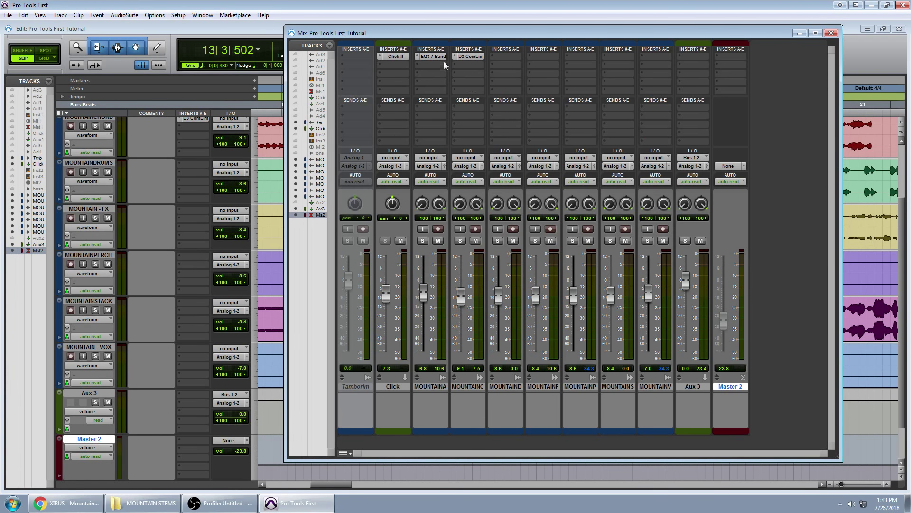
pyautogui.click(431, 56)
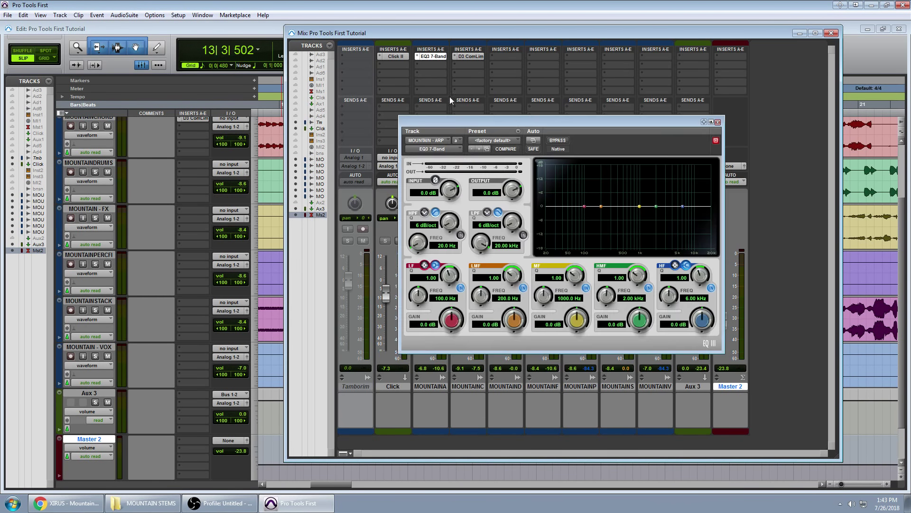
pyautogui.click(468, 56)
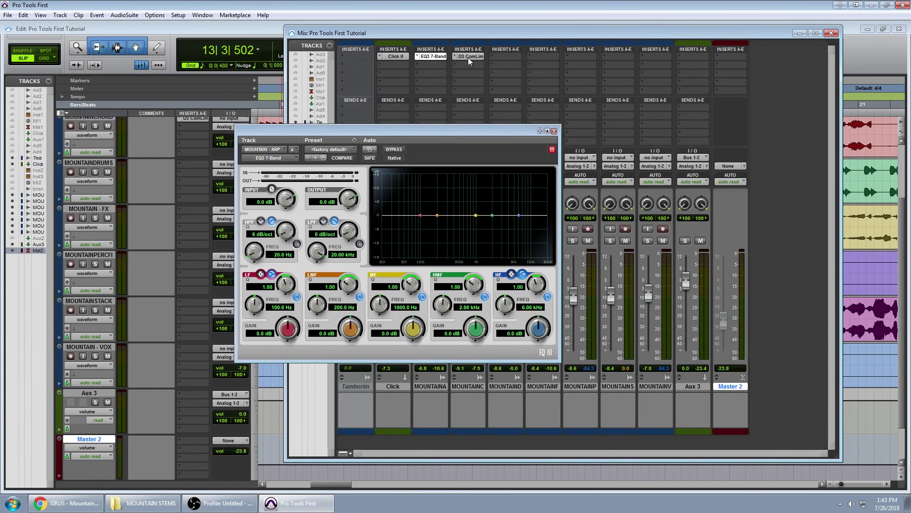
pyautogui.moveTo(408, 128); pyautogui.dragTo(457, 127)
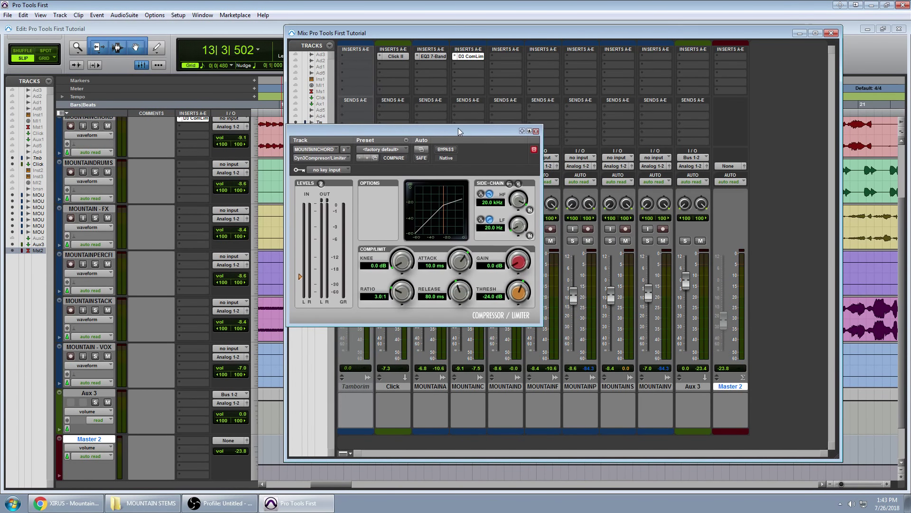
pyautogui.click(393, 150)
pyautogui.click(443, 205)
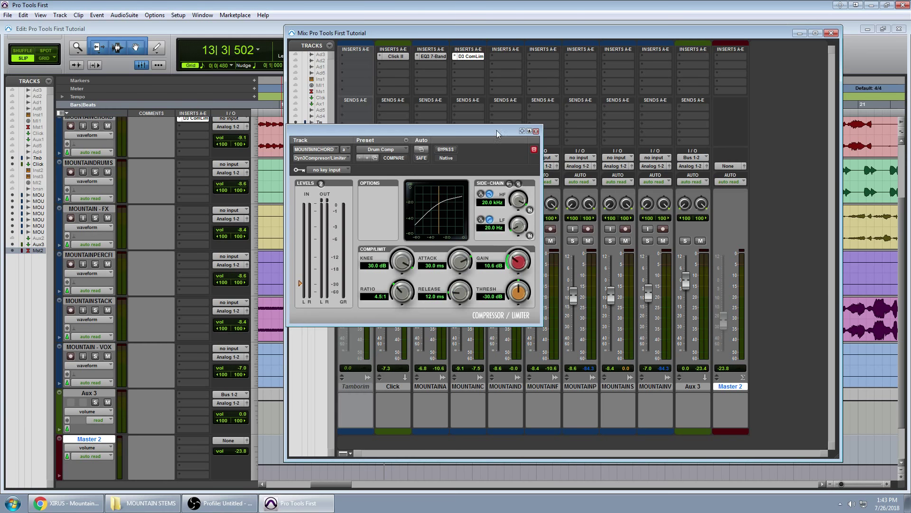
pyautogui.click(536, 131)
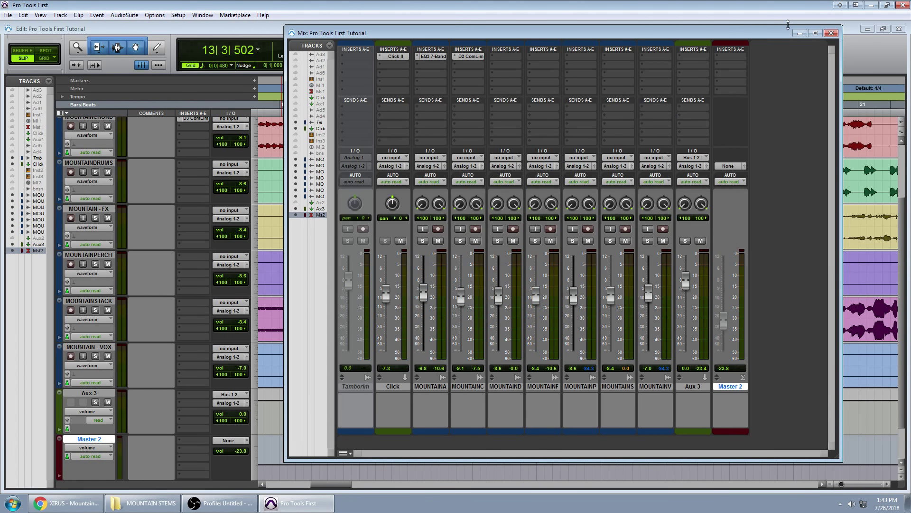